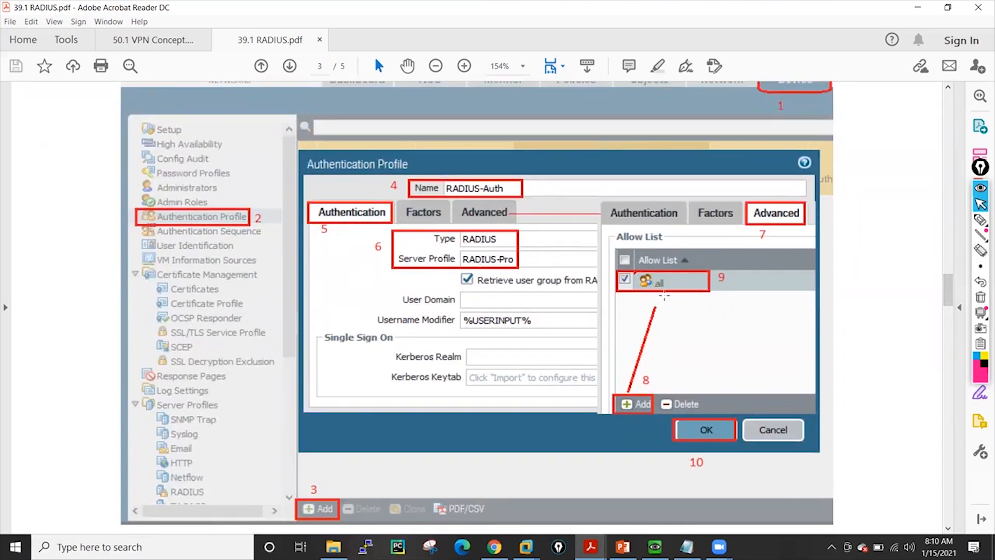
Scroll through the RADIUS guide's administrator section and switch to the WinRadius server window
drag(951, 294, 953, 317)
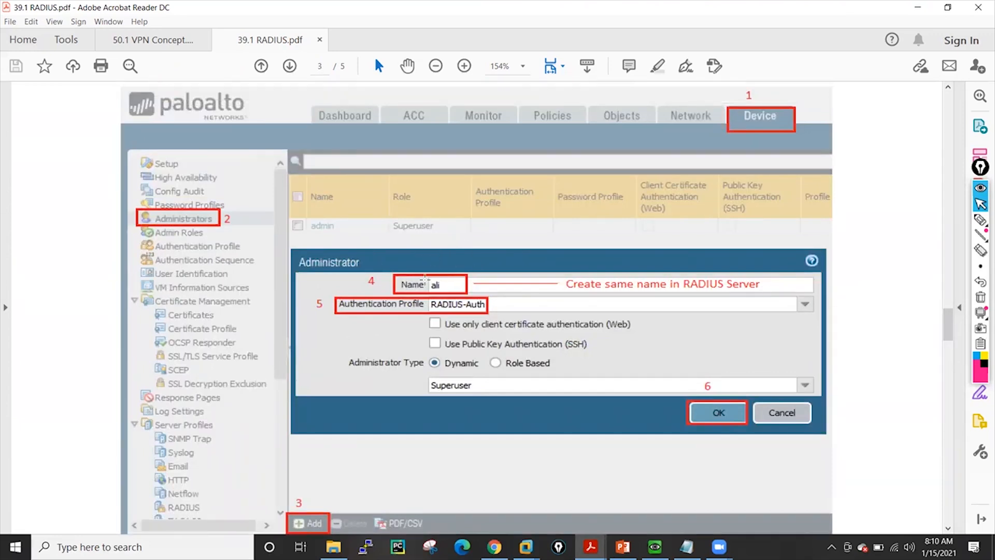
click(918, 7)
click(831, 547)
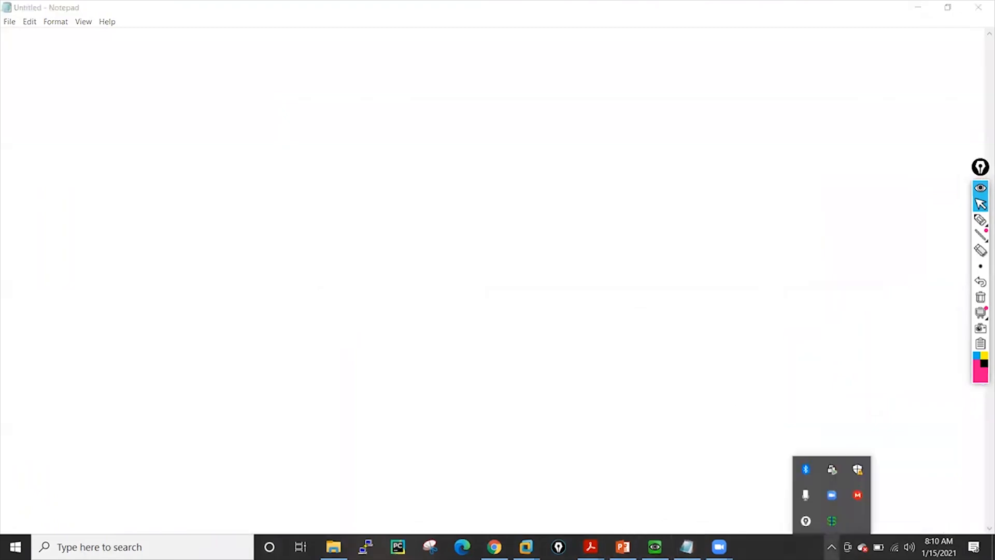
click(832, 521)
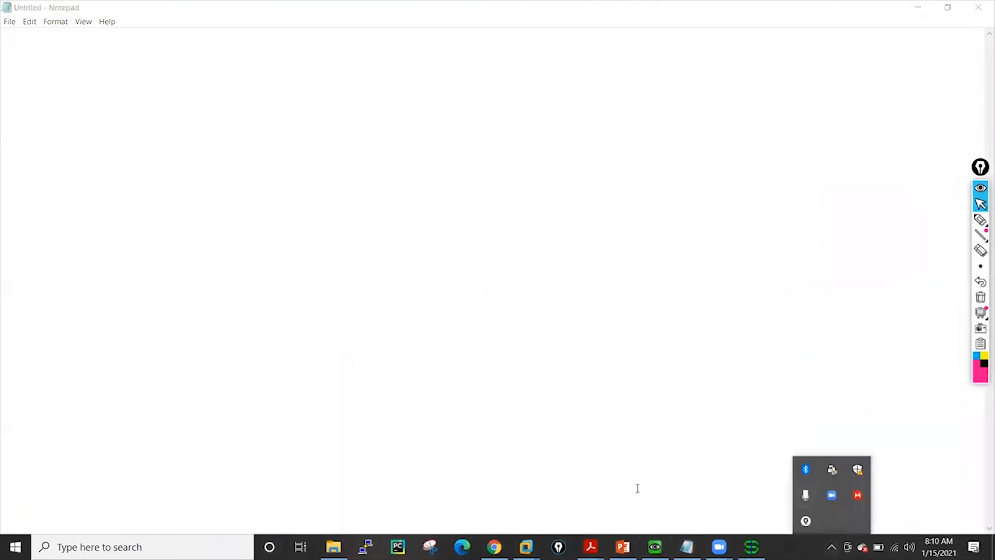
click(751, 547)
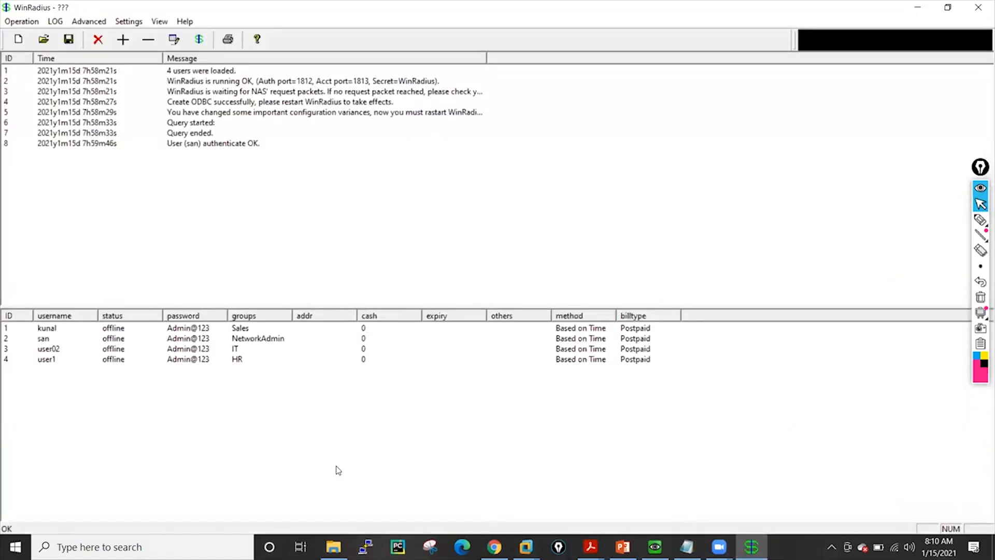
Review each user account listed in the WinRadius user table
click(44, 340)
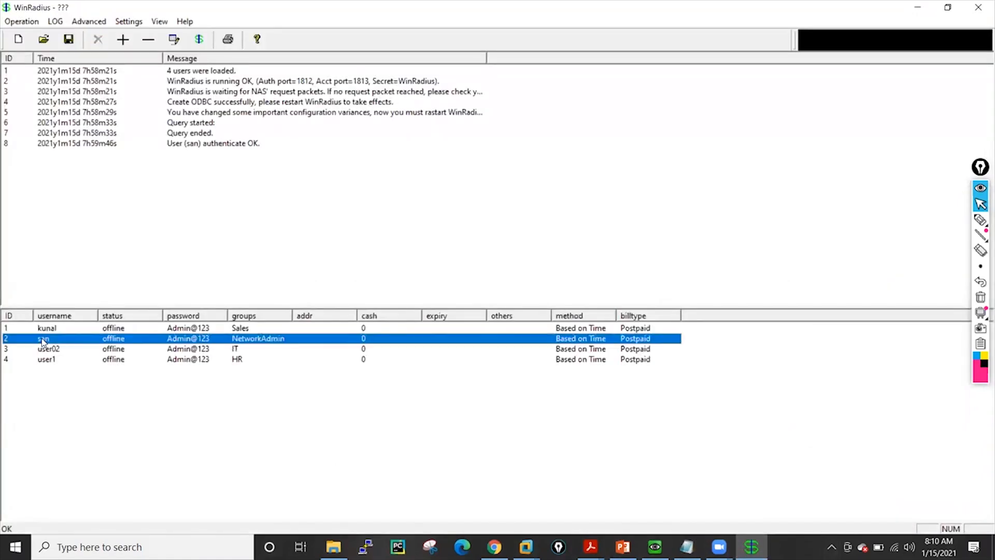
click(52, 363)
click(52, 351)
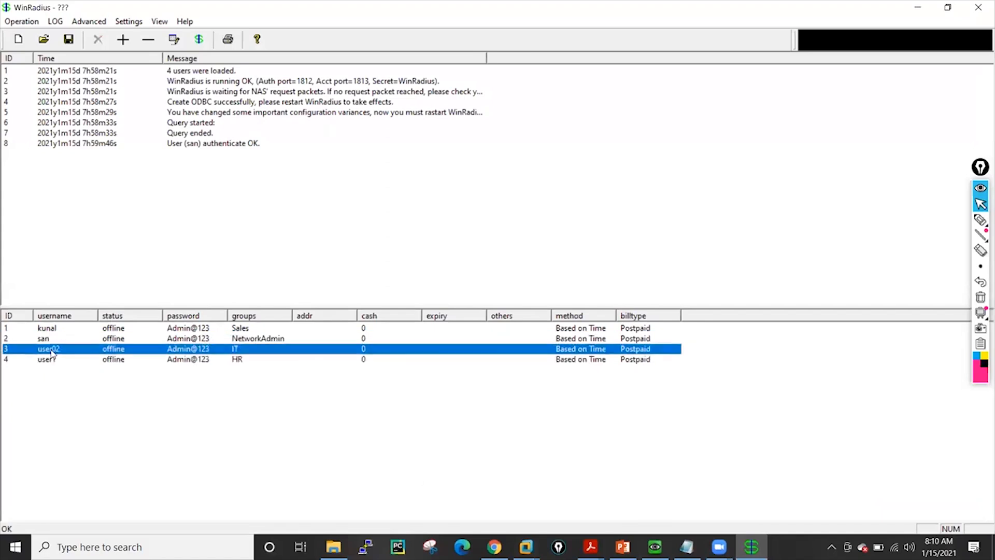
click(59, 330)
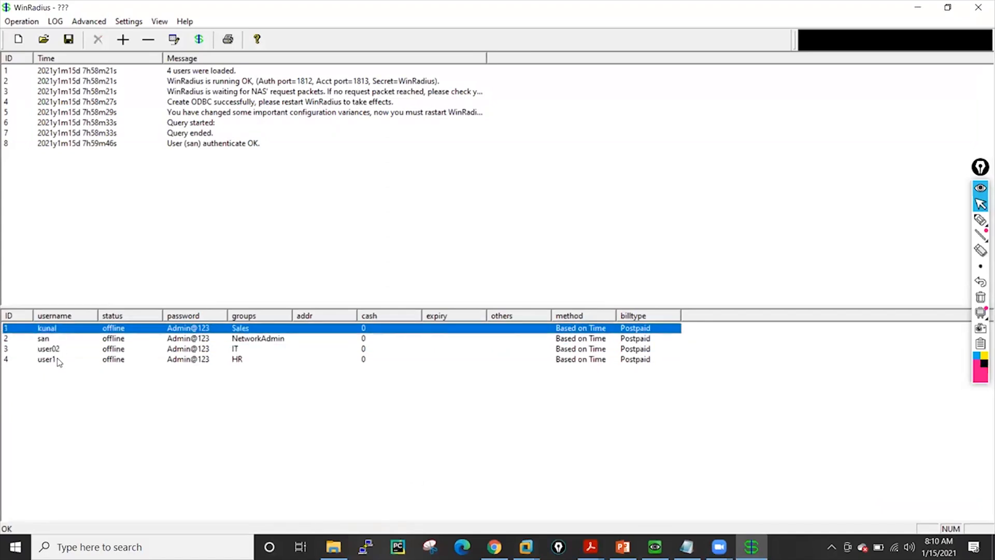
click(55, 361)
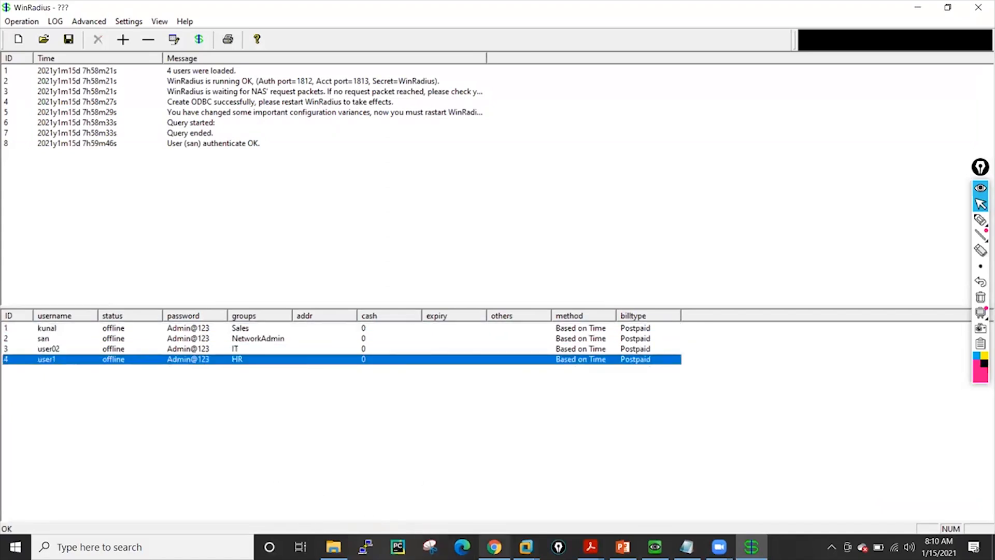
Switch to the firewall web interface and inspect the Radius-Server RADIUS server profile settings
click(494, 547)
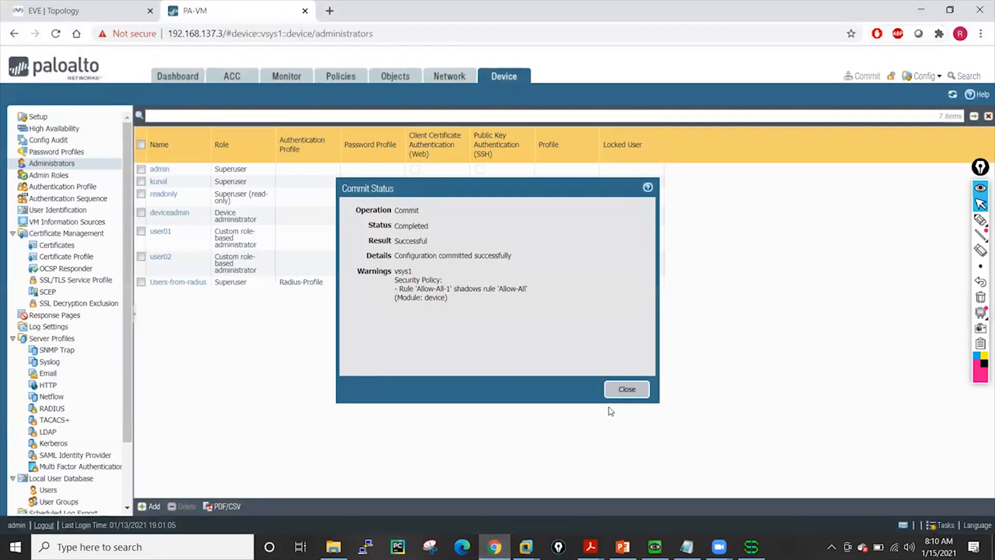
click(638, 387)
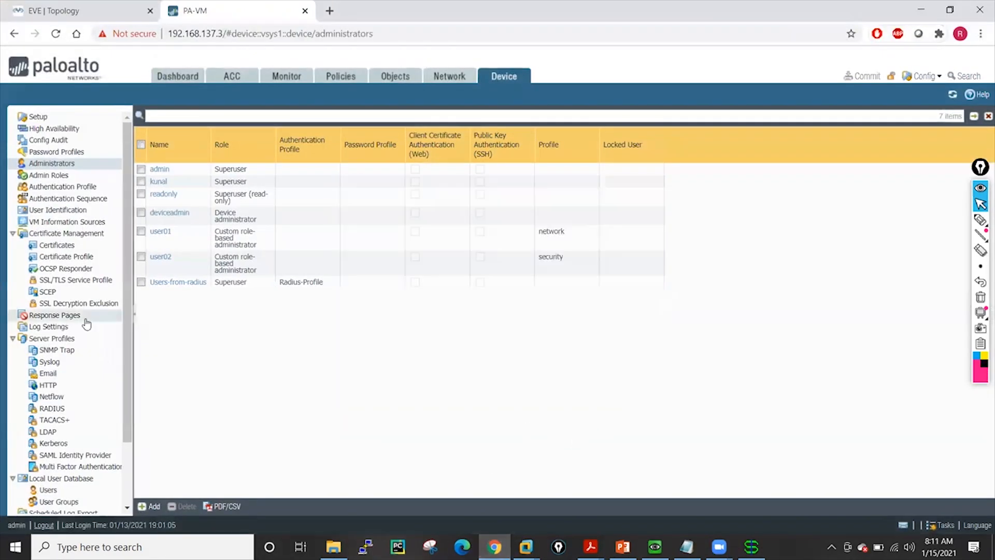
click(50, 410)
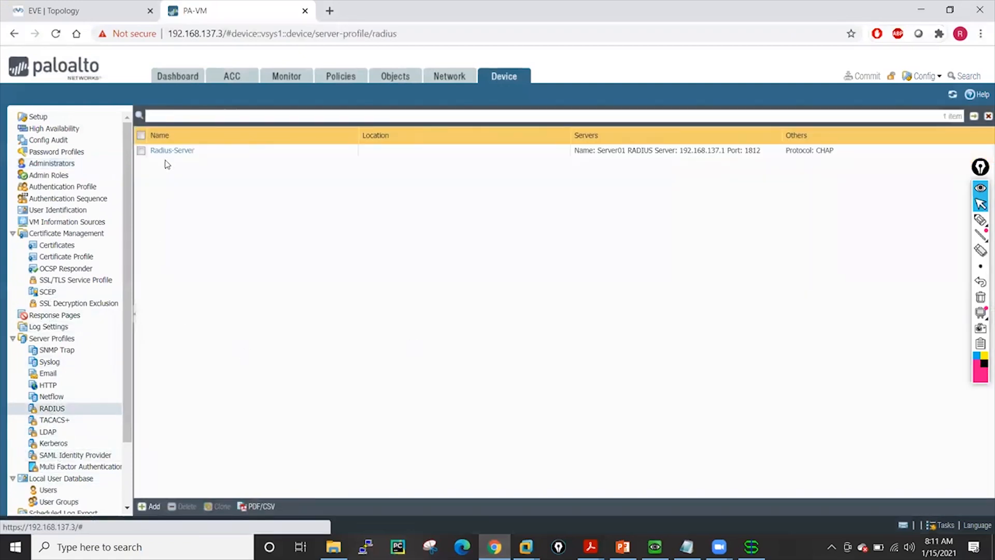
click(167, 150)
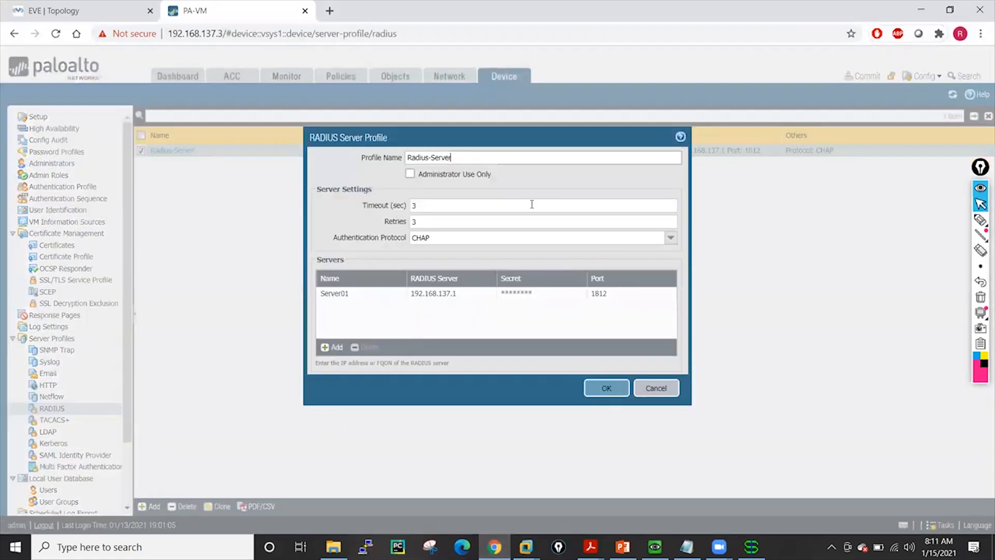
click(645, 388)
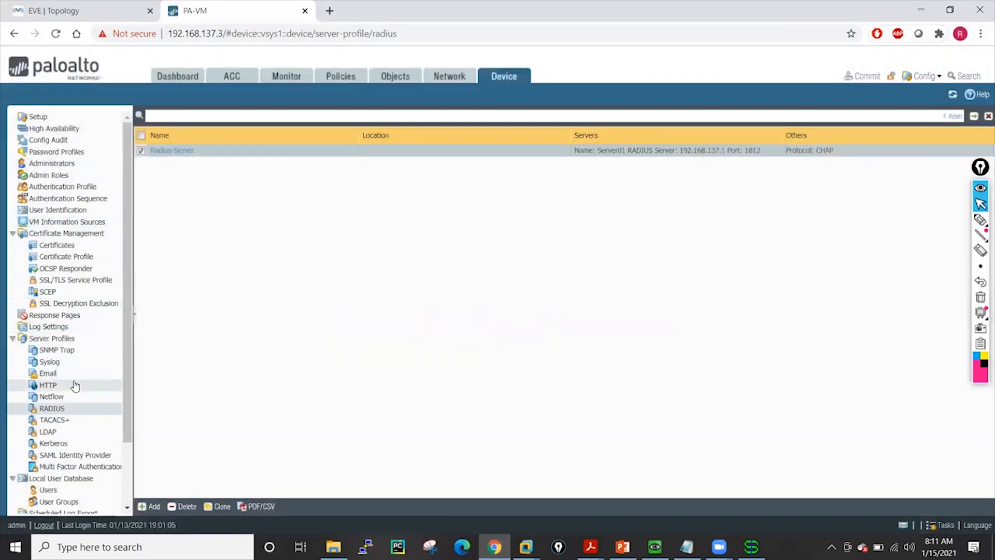
Inspect the Radius-Profile authentication profile's authentication settings and allow list
click(64, 188)
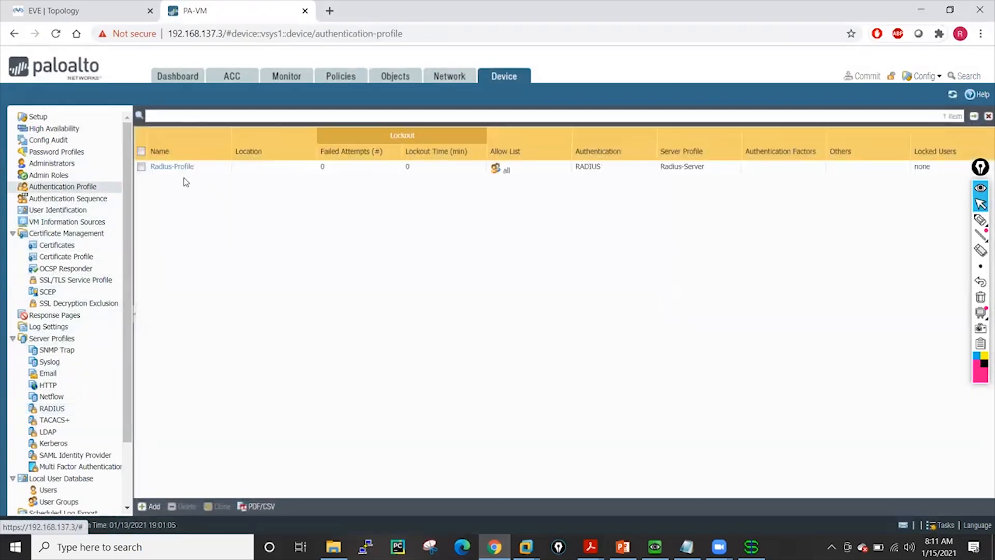
click(173, 167)
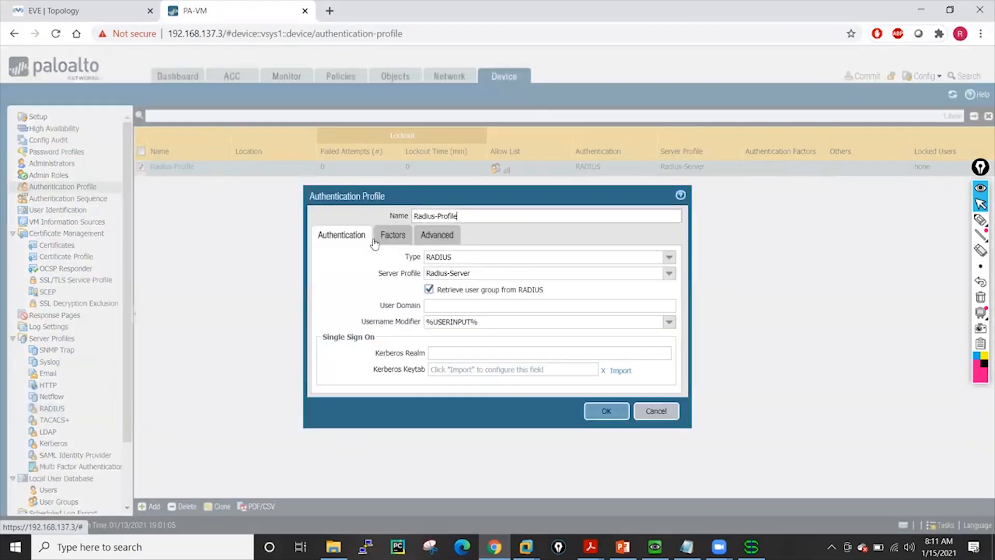
click(428, 240)
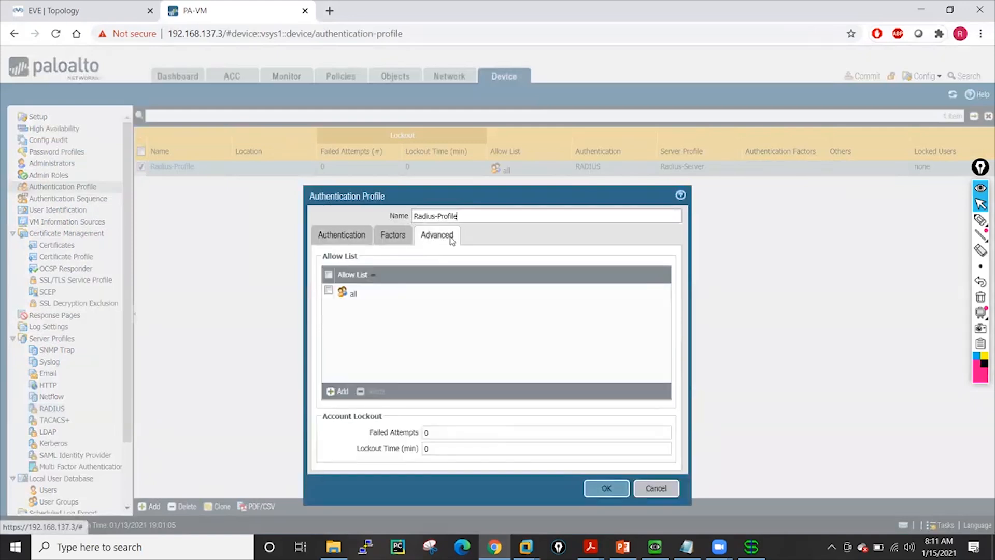
click(656, 489)
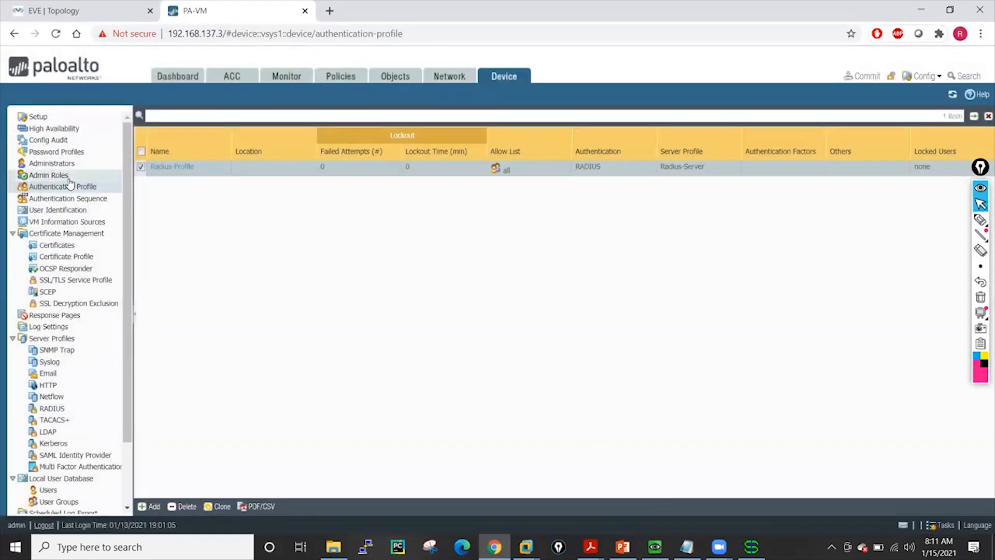
Delete the Users-from-radius administrator account
click(56, 163)
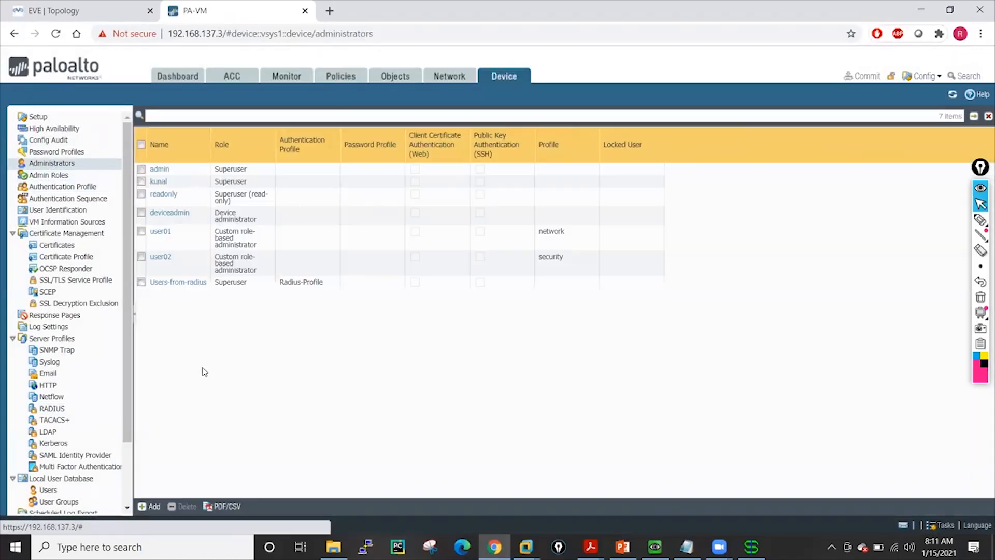
click(141, 282)
click(185, 506)
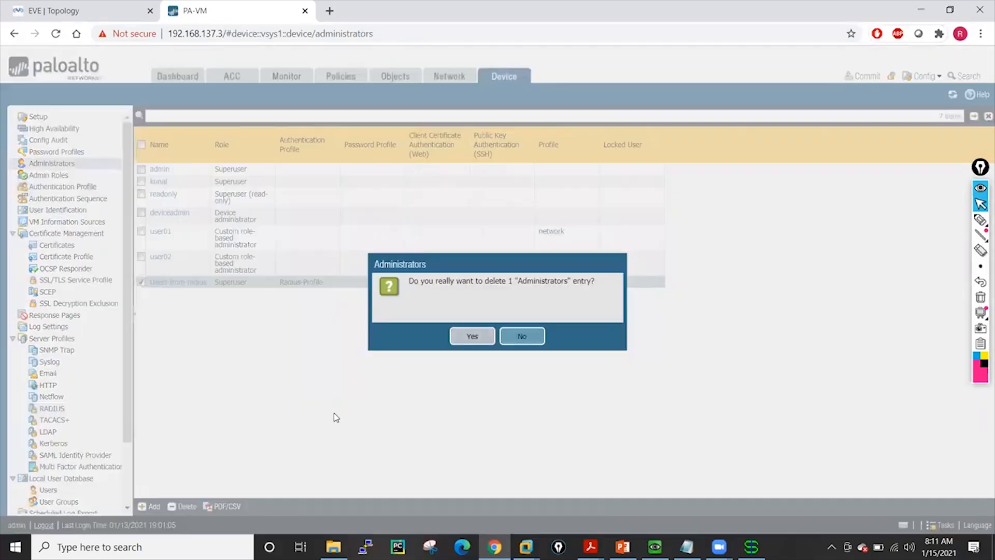
click(467, 337)
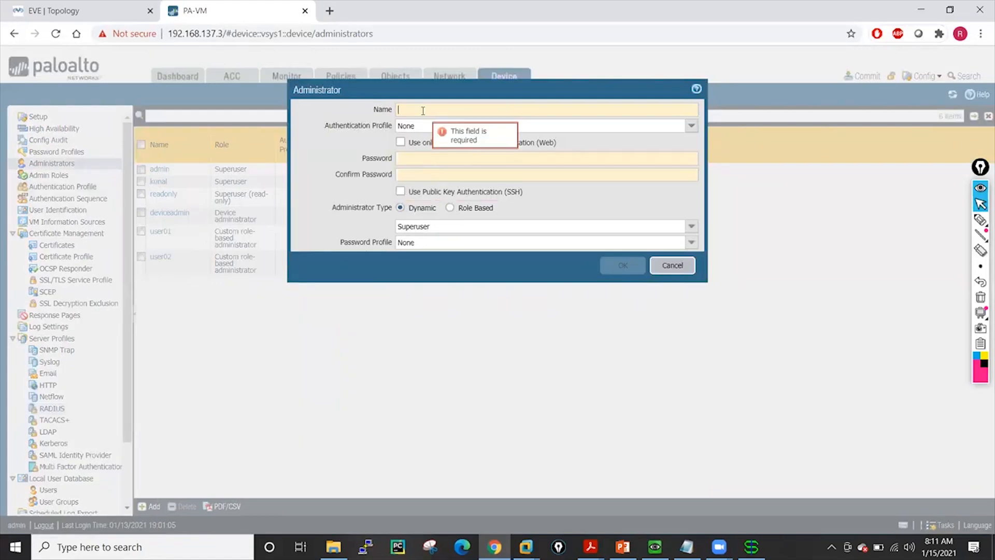
click(673, 267)
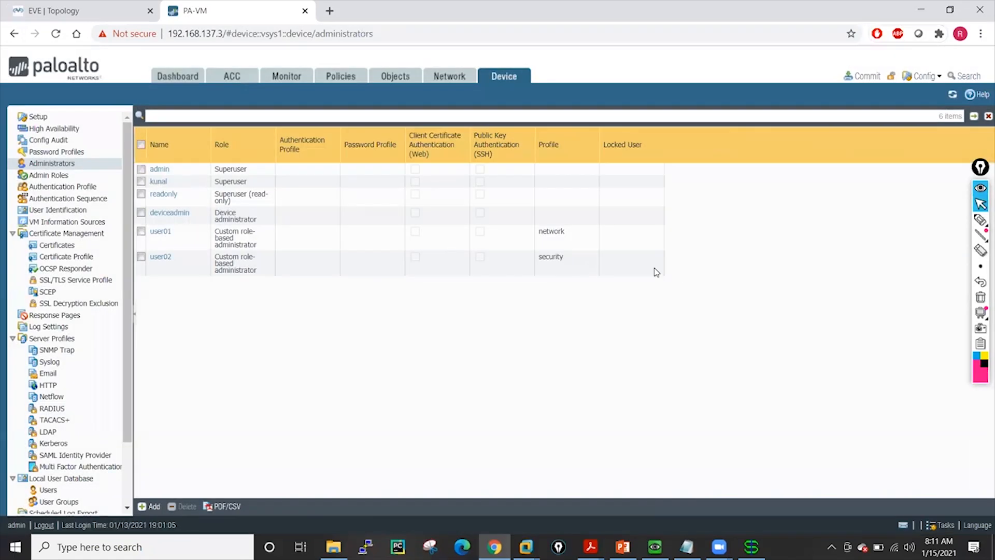
Delete the user01, user02 and kunal administrator accounts
click(141, 257)
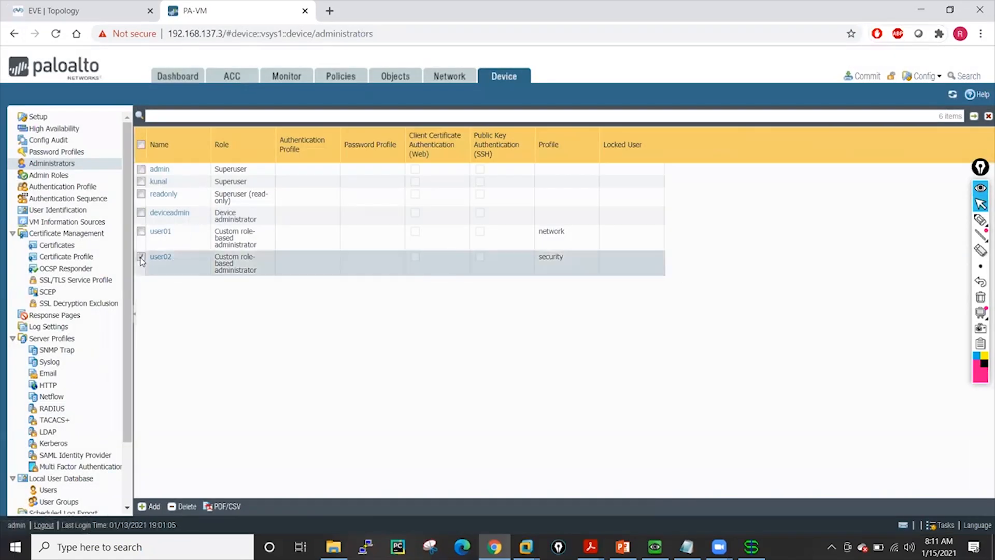
click(141, 232)
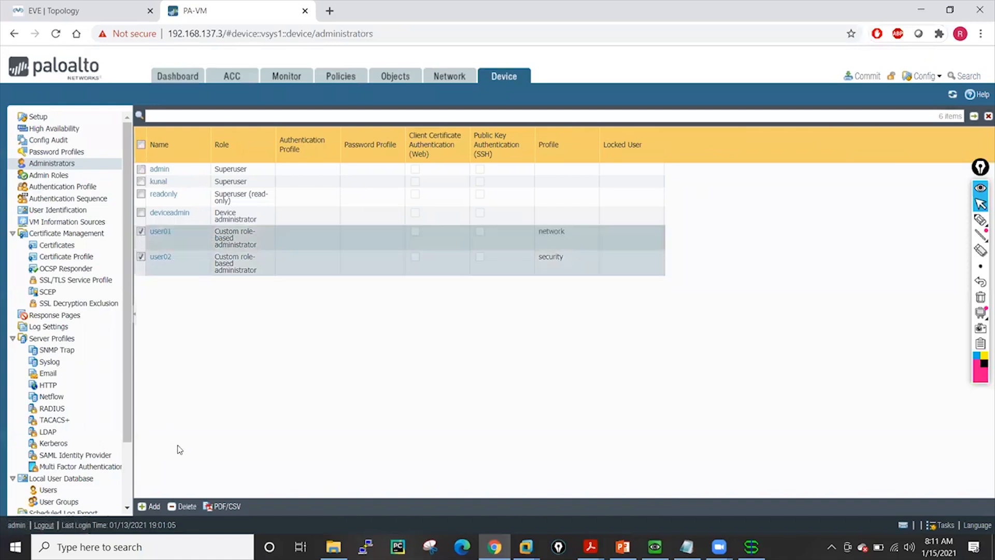
click(183, 507)
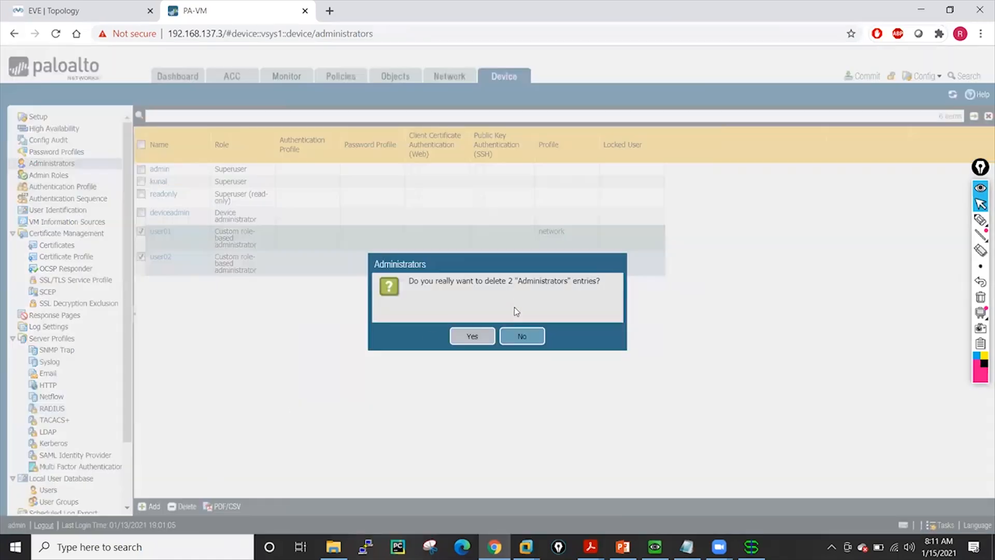
click(466, 338)
click(141, 181)
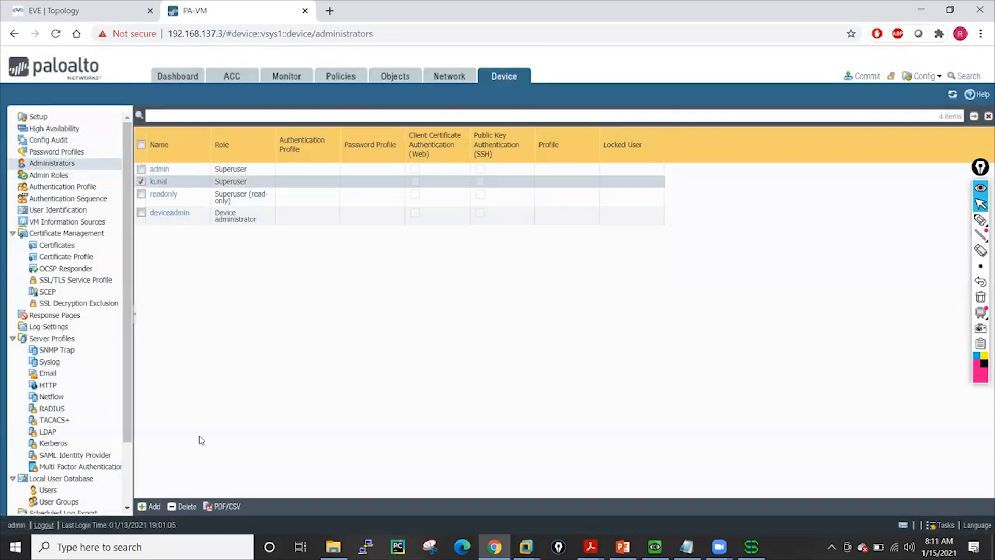
click(185, 506)
click(473, 336)
Add a dynamic Superuser administrator named kunal that authenticates with the Radius-Profile authentication profile
click(752, 547)
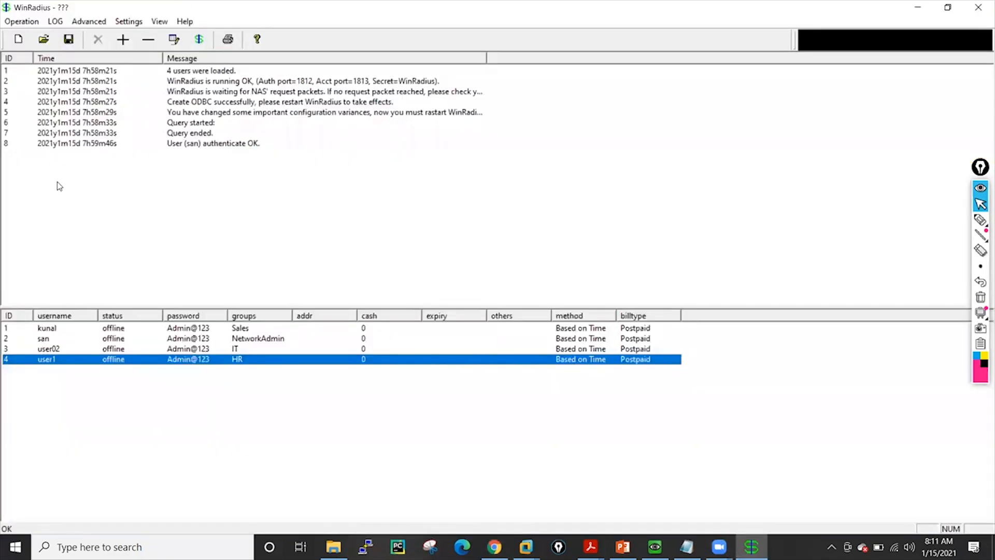
click(752, 547)
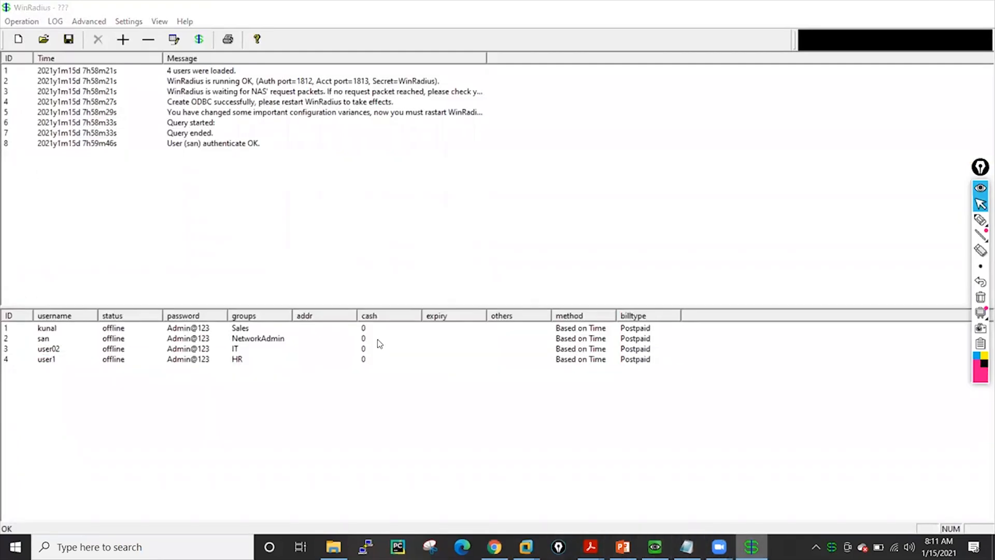
click(156, 506)
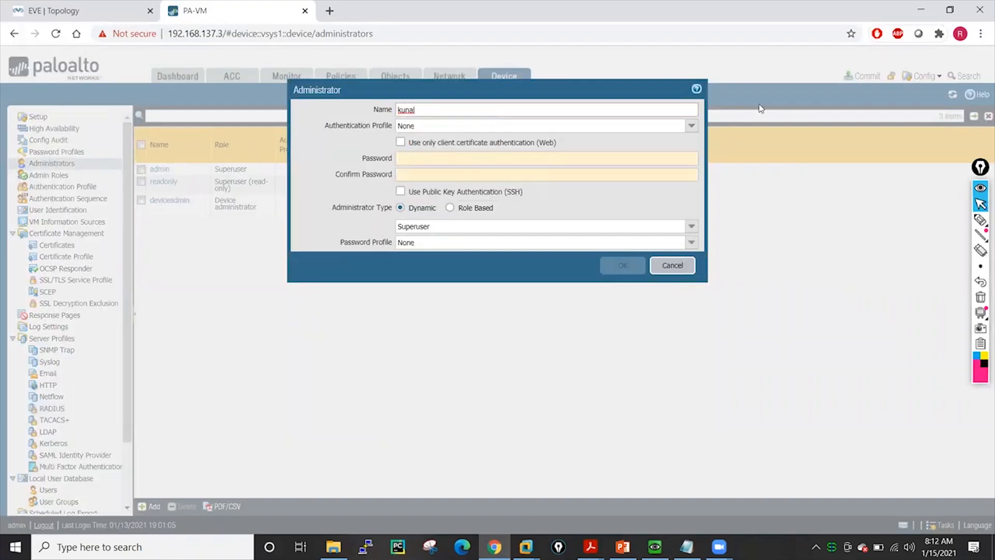
click(689, 126)
click(429, 160)
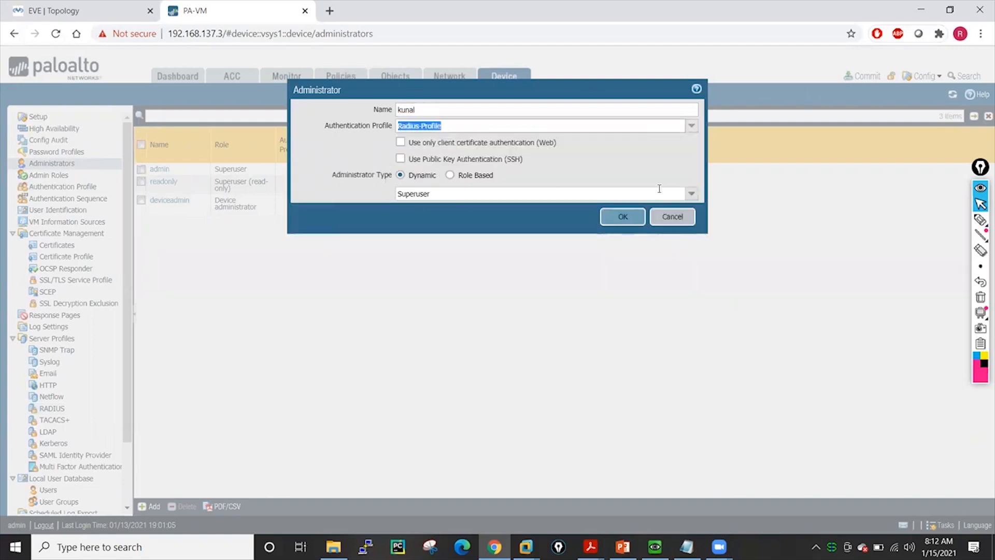
click(690, 195)
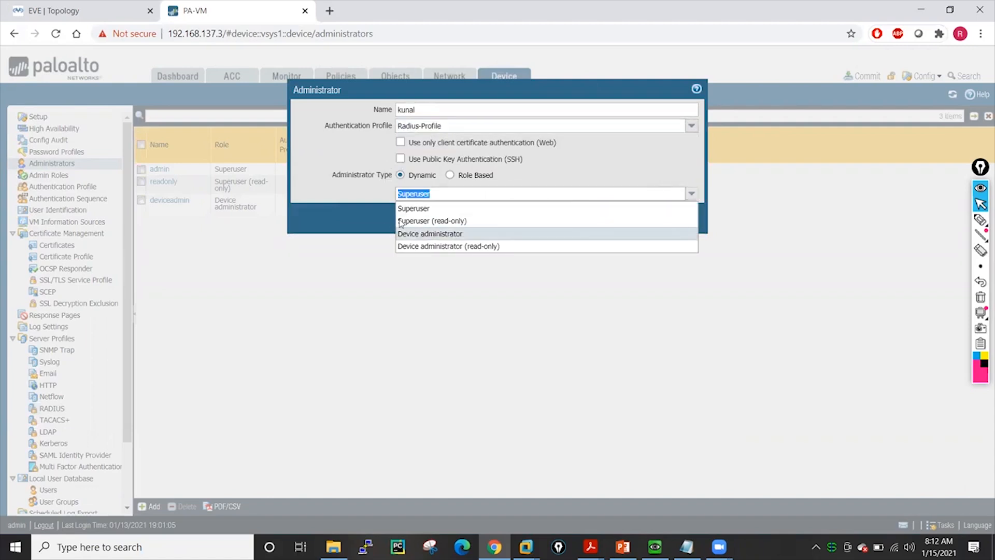
click(409, 208)
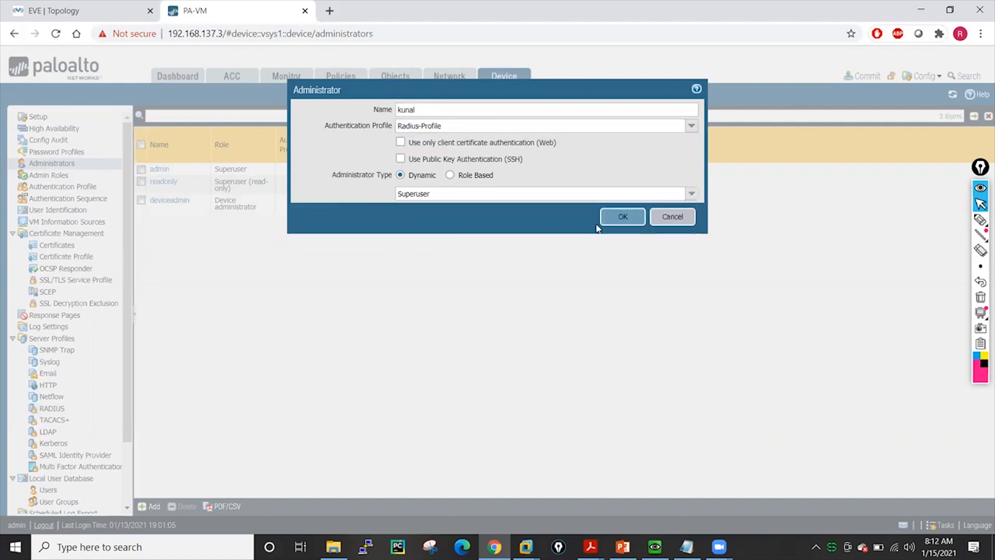
click(624, 219)
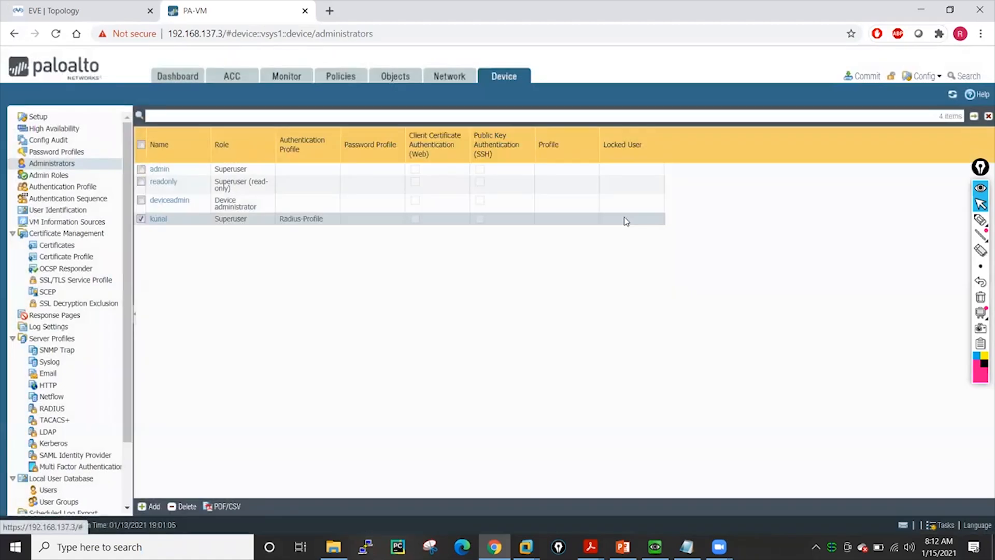
Check the WinRadius user list and add a dynamic Superuser administrator named san using the Radius-Profile authentication profile
click(141, 219)
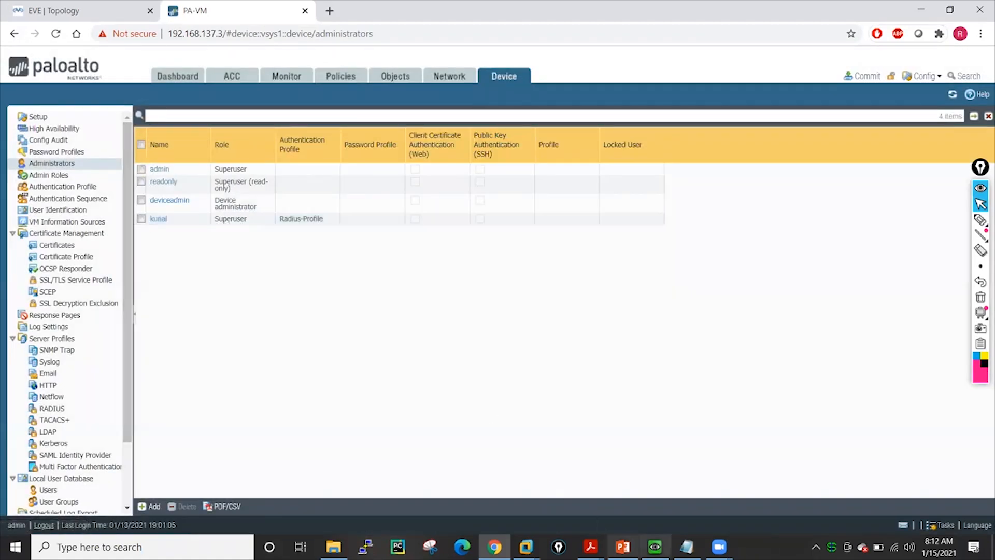
click(831, 547)
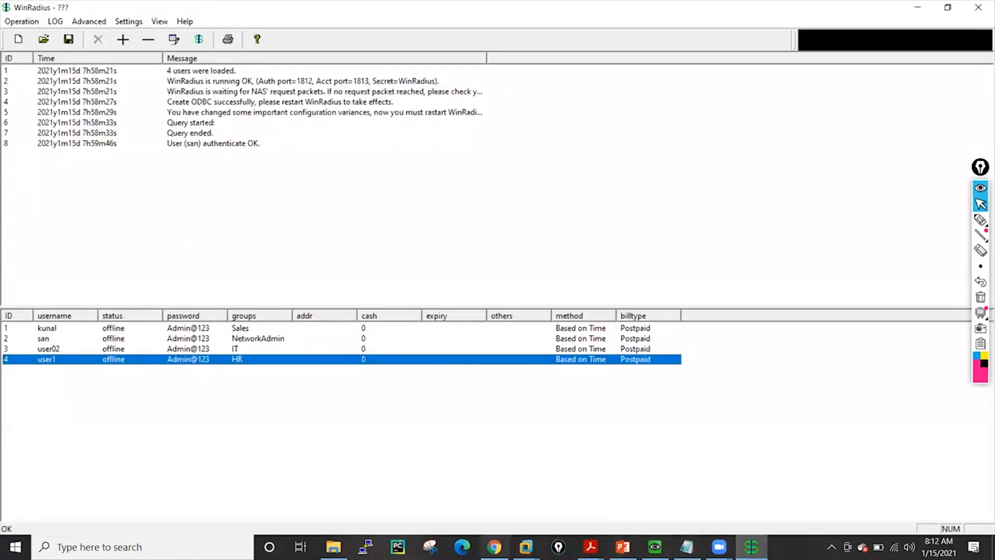
click(494, 547)
click(151, 507)
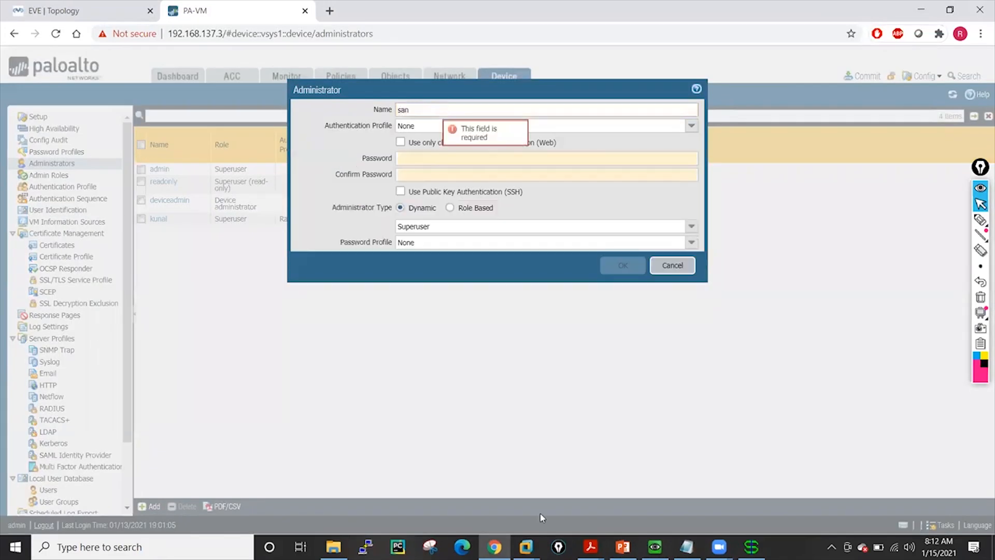
click(751, 547)
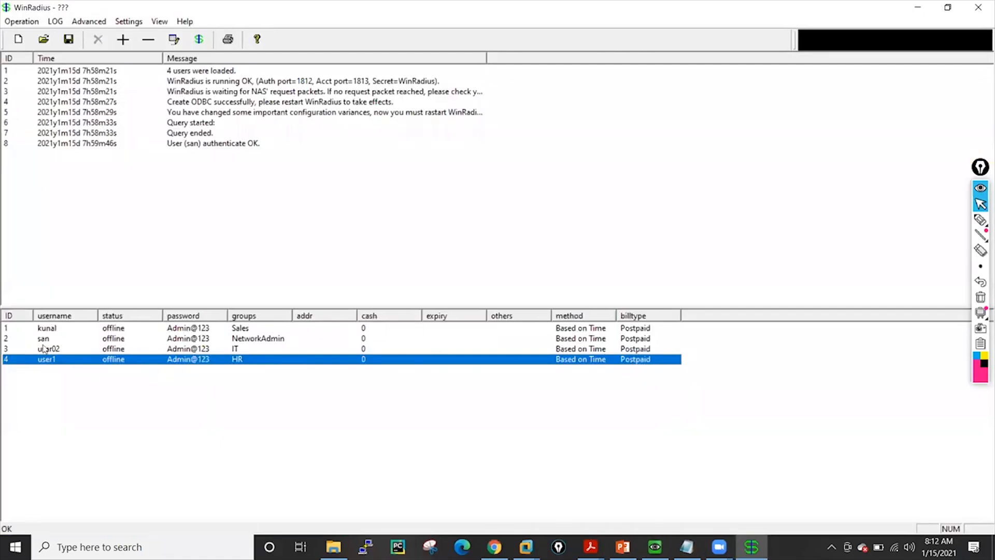
click(751, 547)
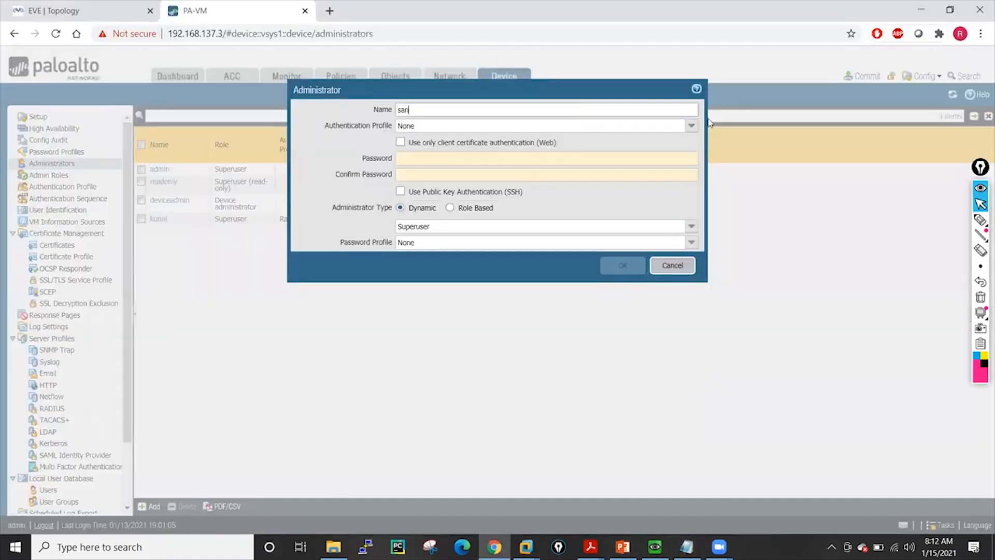
click(692, 126)
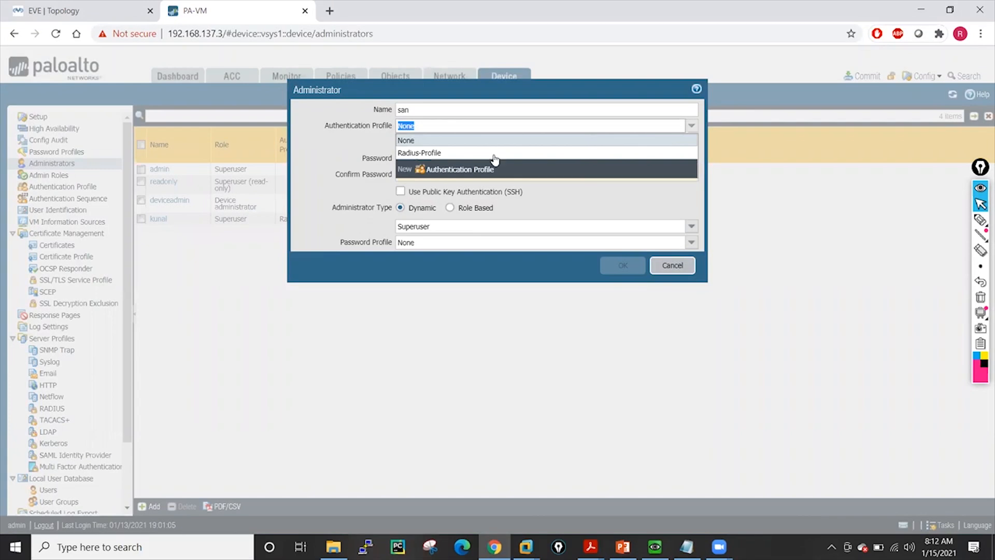
click(440, 154)
click(626, 217)
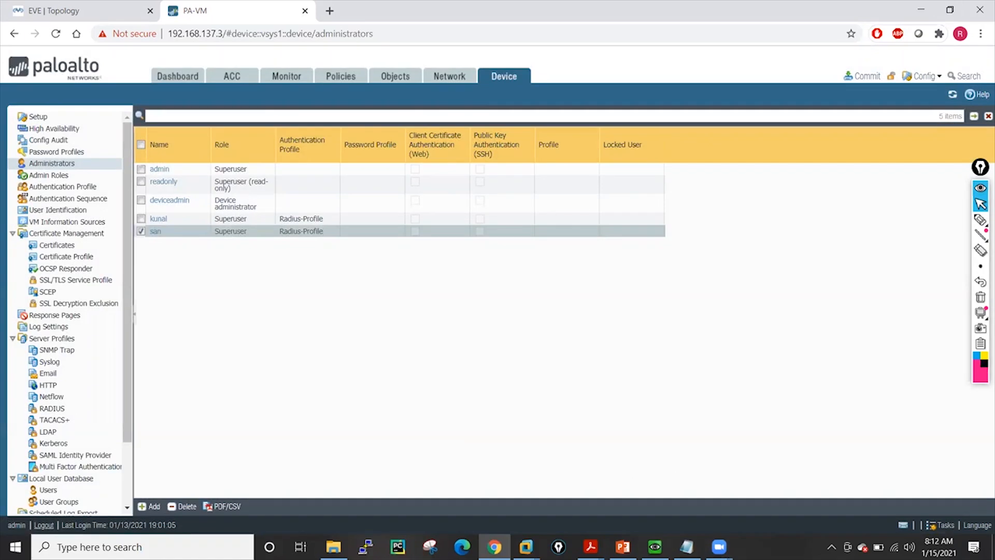
Add a dynamic Superuser (read-only) administrator named user1 that authenticates with the Radius-Profile authentication profile
click(832, 547)
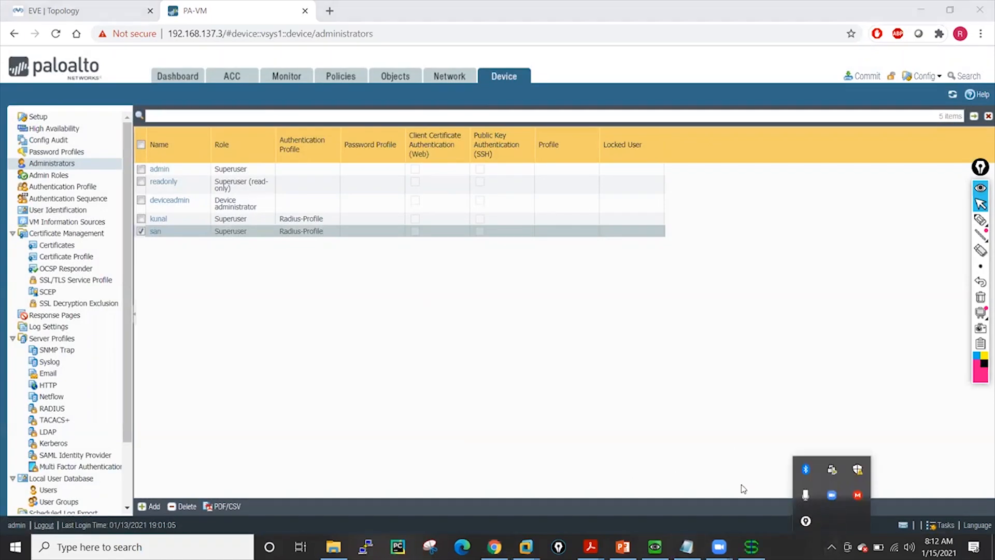
click(751, 539)
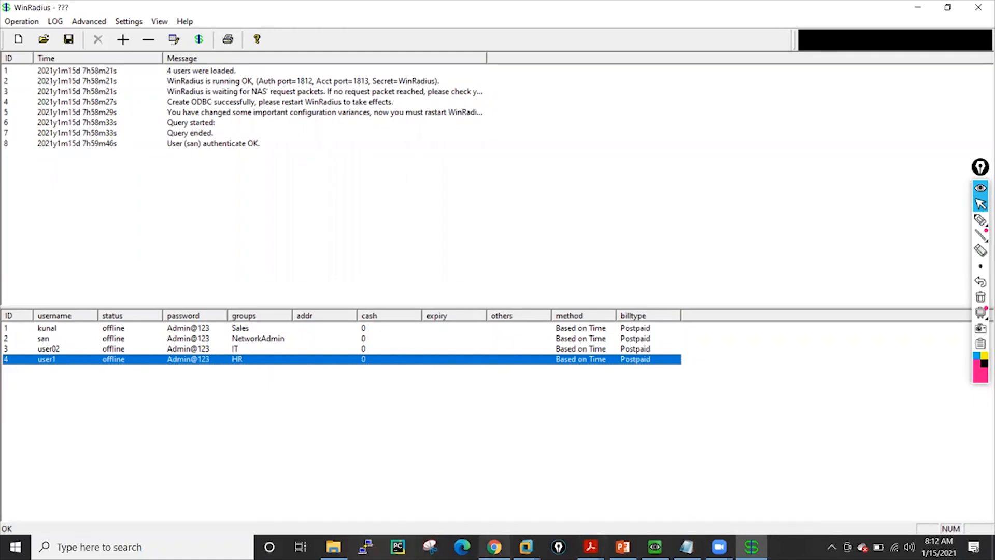
click(494, 547)
click(150, 507)
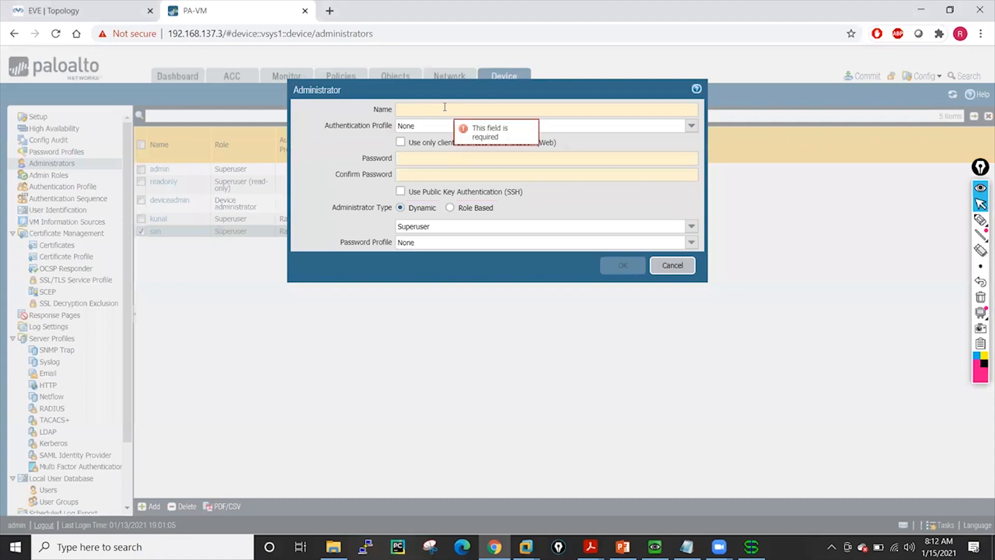
text(user1)
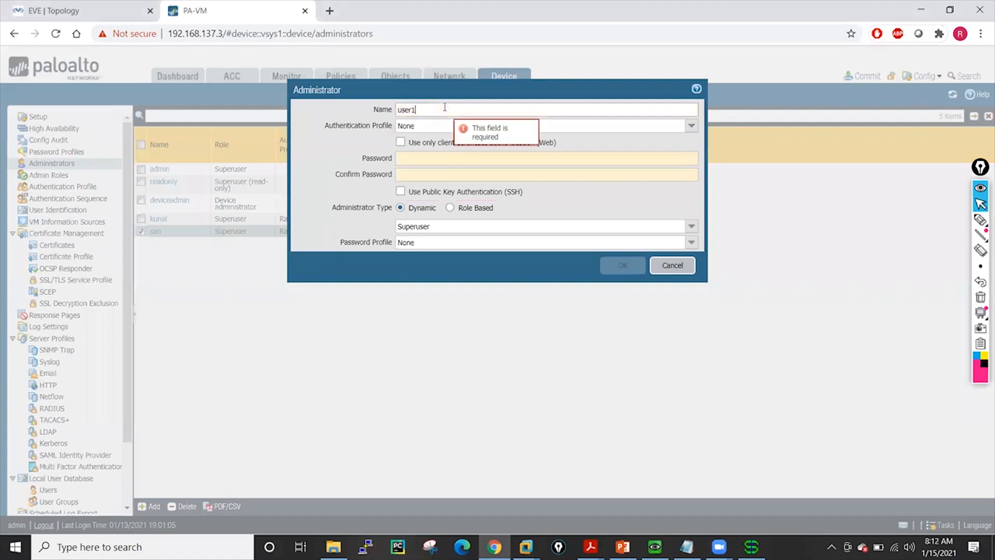
click(659, 126)
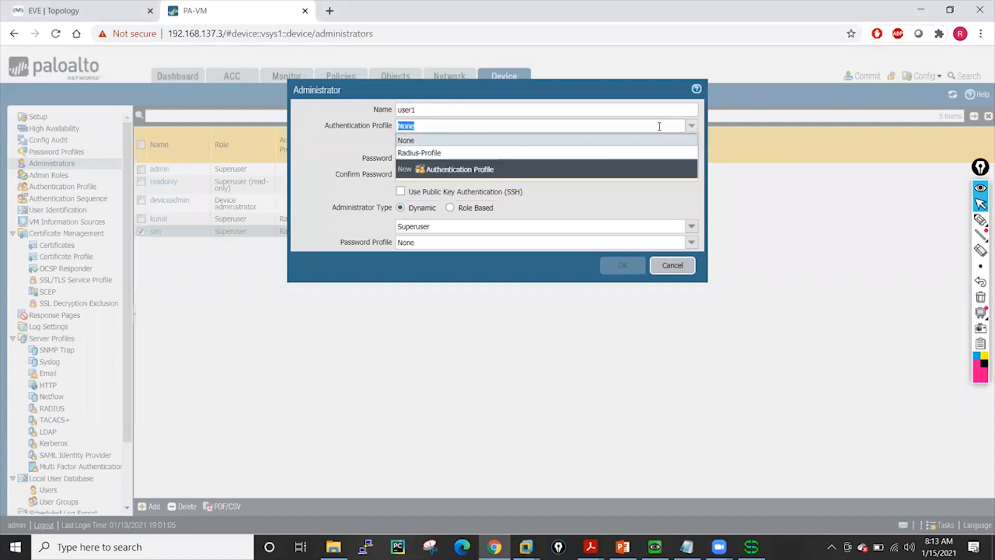
click(433, 154)
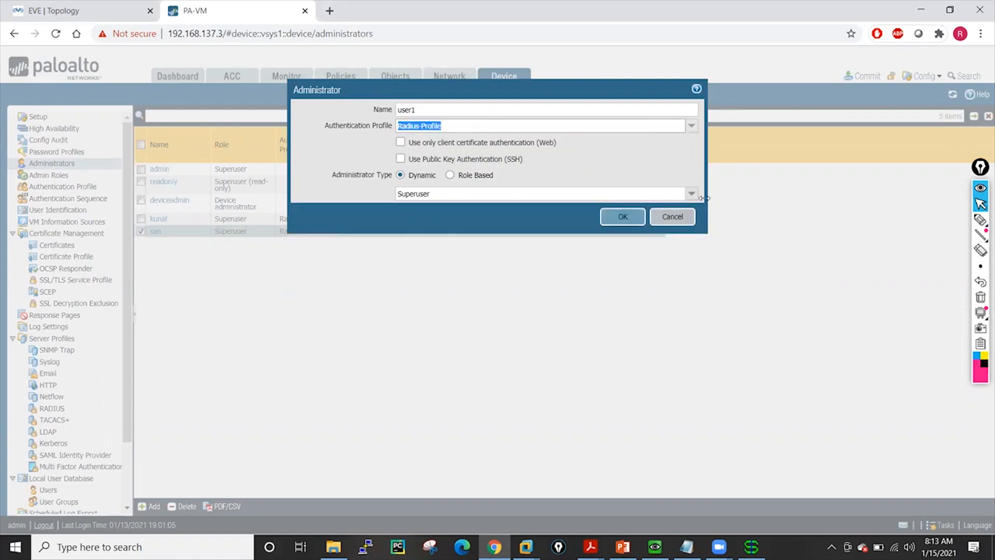
click(693, 195)
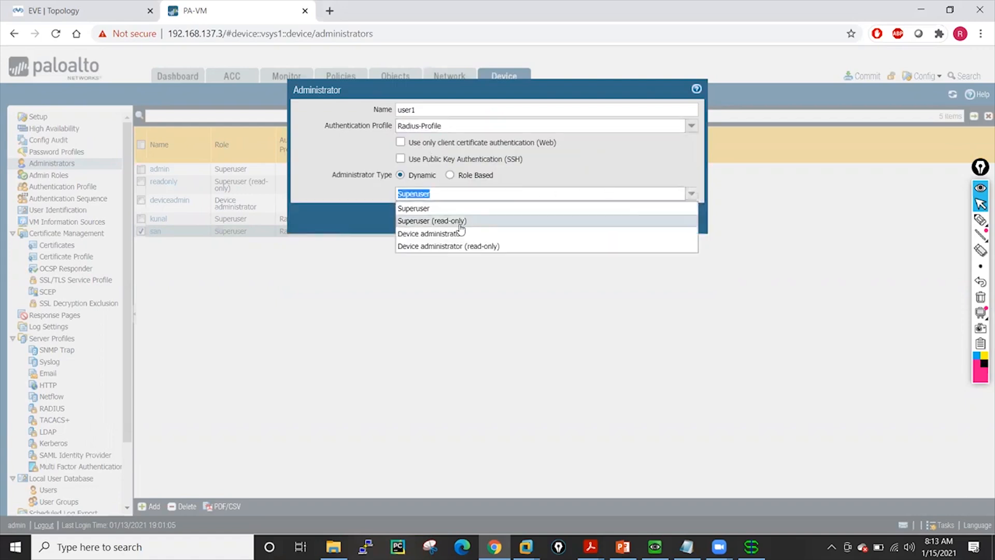
click(437, 222)
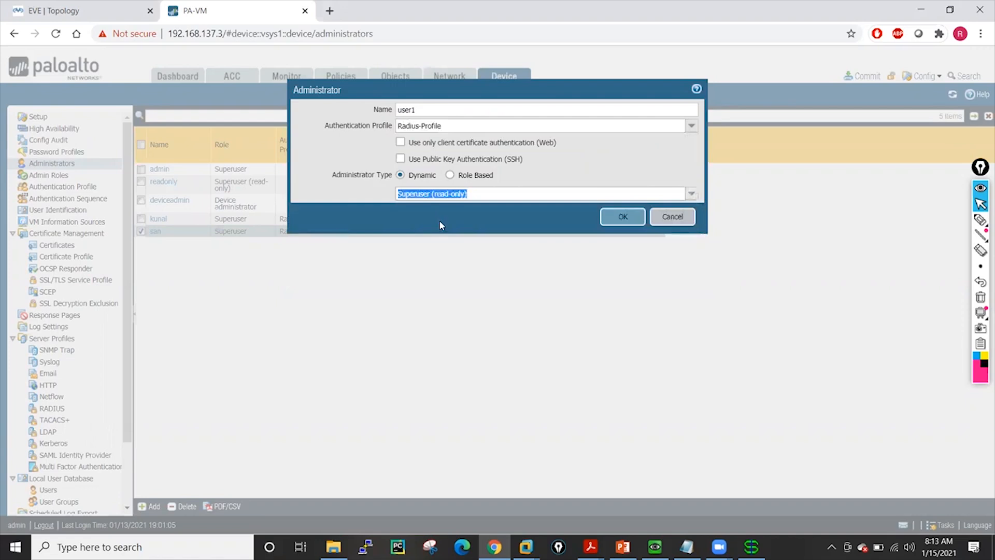
click(624, 216)
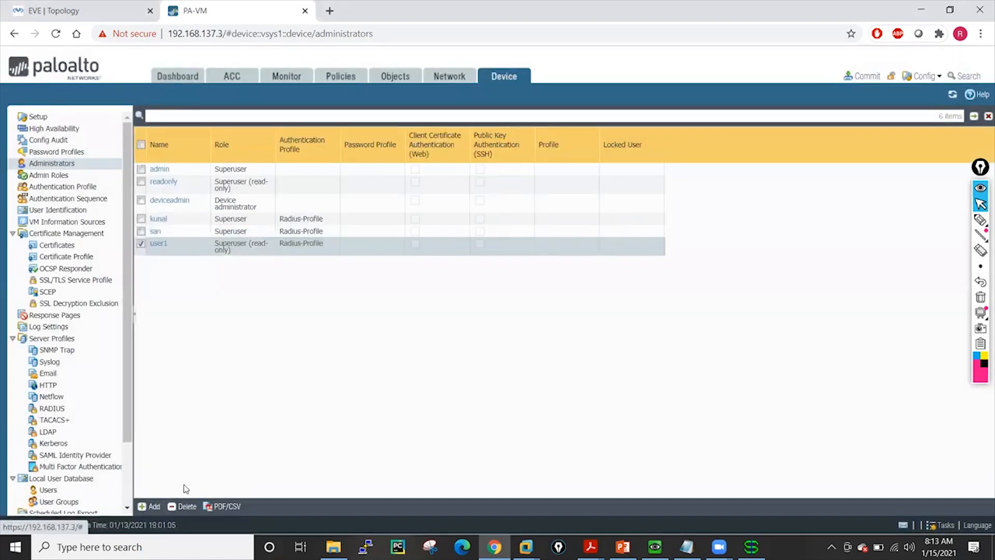
Add a role-based administrator named user02 with the Radius-Profile authentication profile and the cryptoadmin admin role profile
click(149, 506)
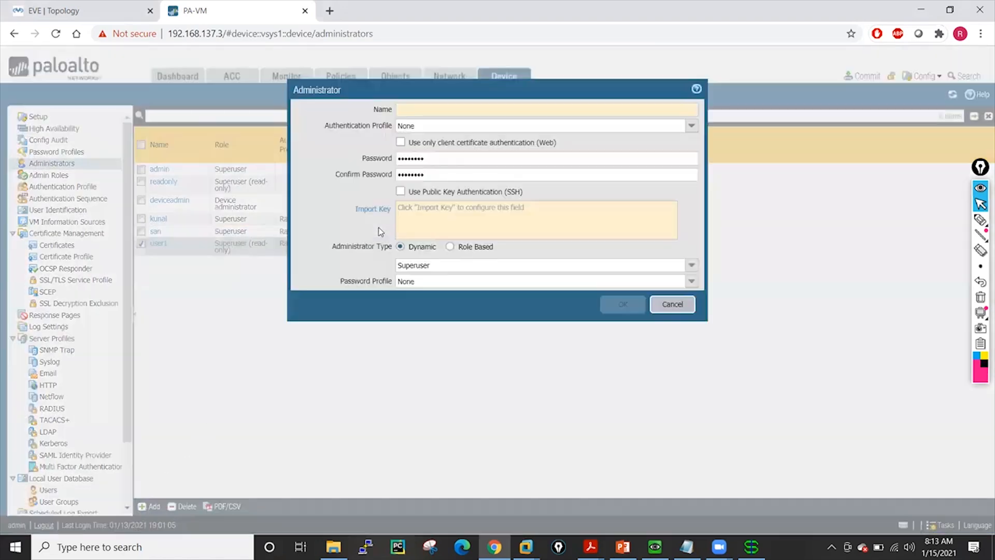
text(u)
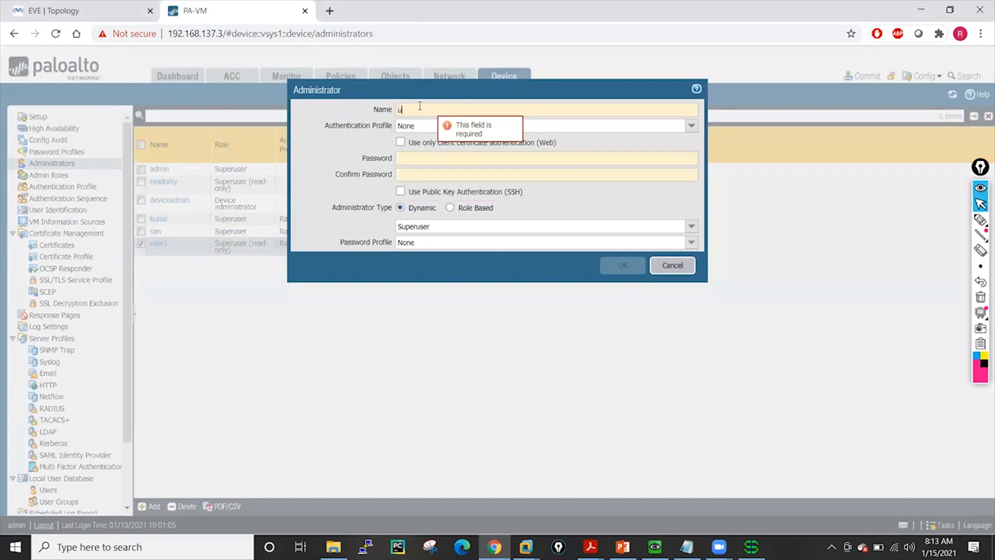
text(ser02)
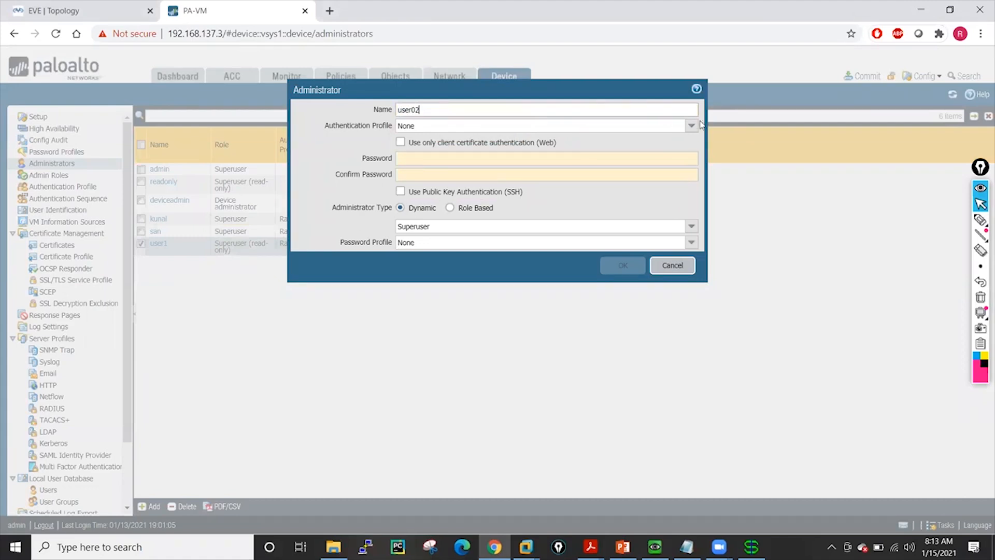
click(544, 126)
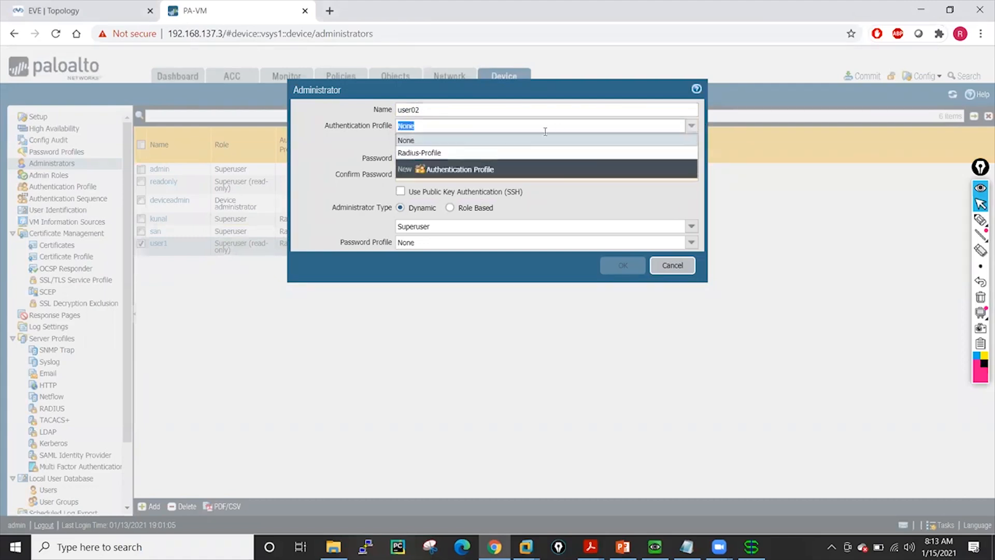
click(455, 152)
click(450, 175)
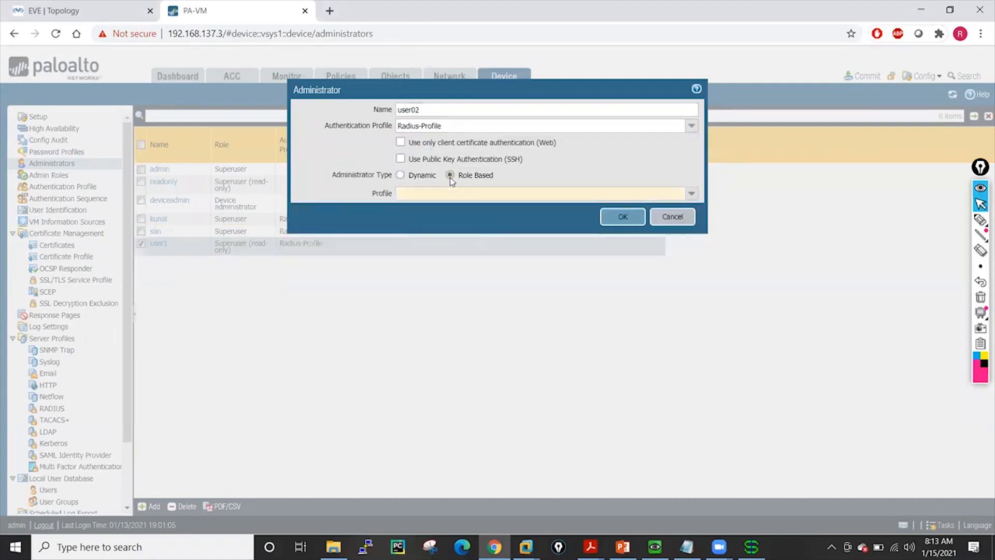
click(696, 194)
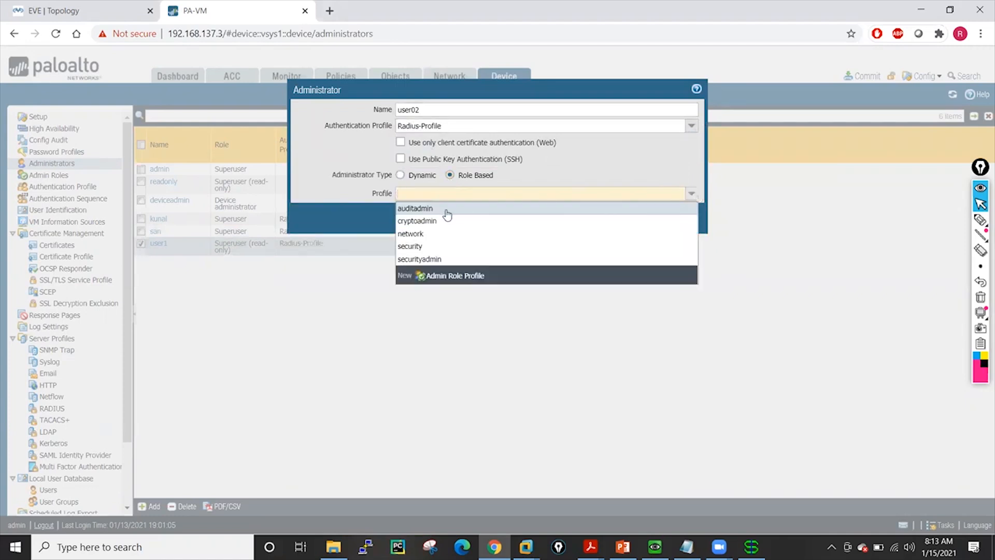
click(417, 259)
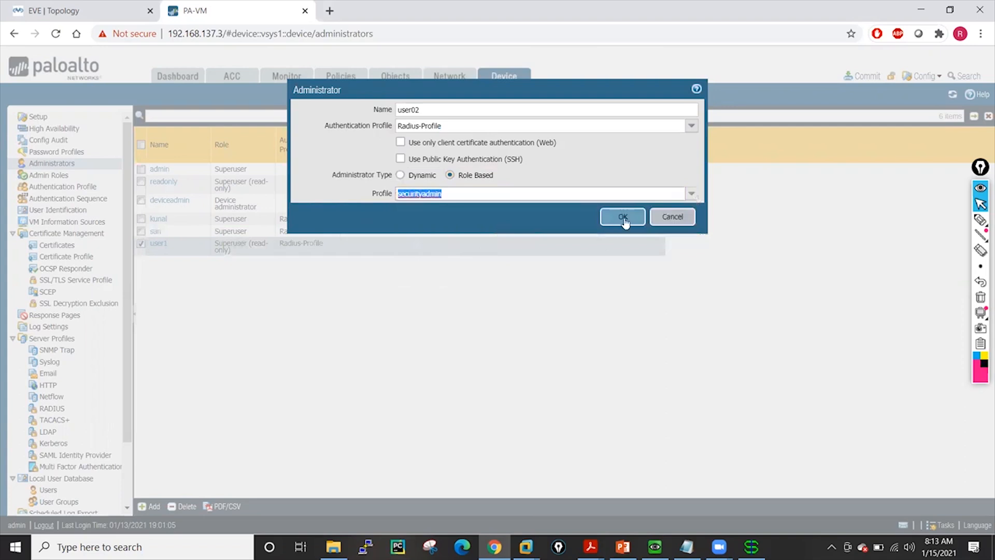
click(684, 197)
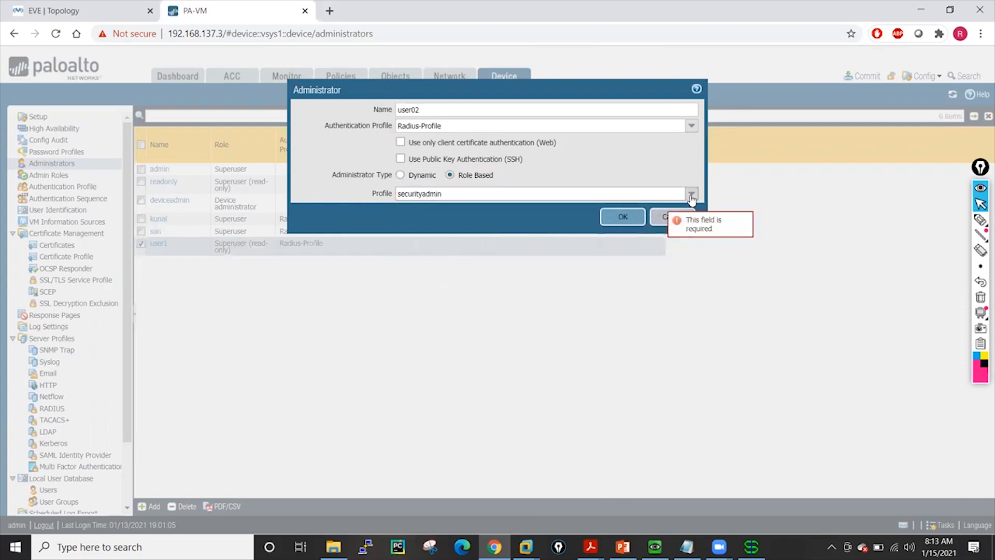
click(440, 227)
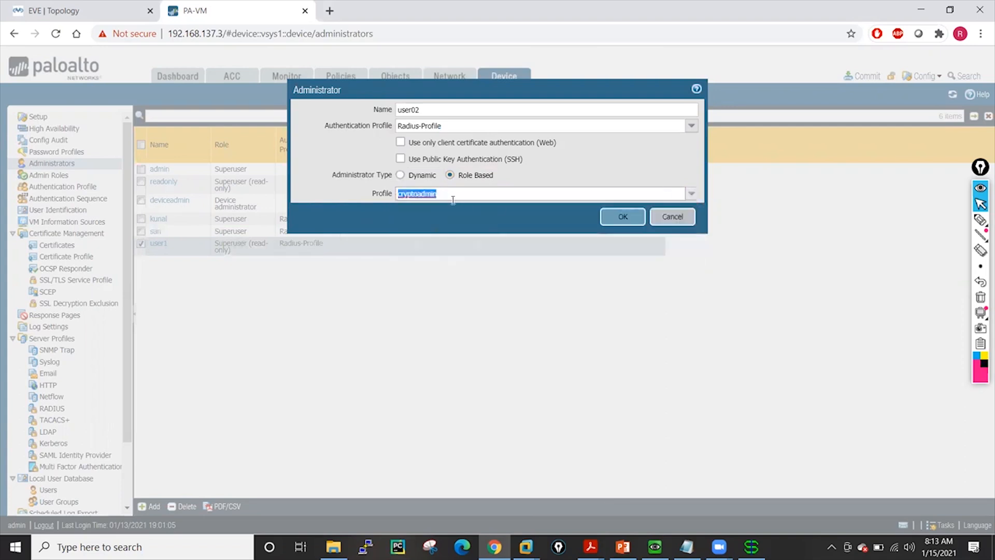
click(623, 212)
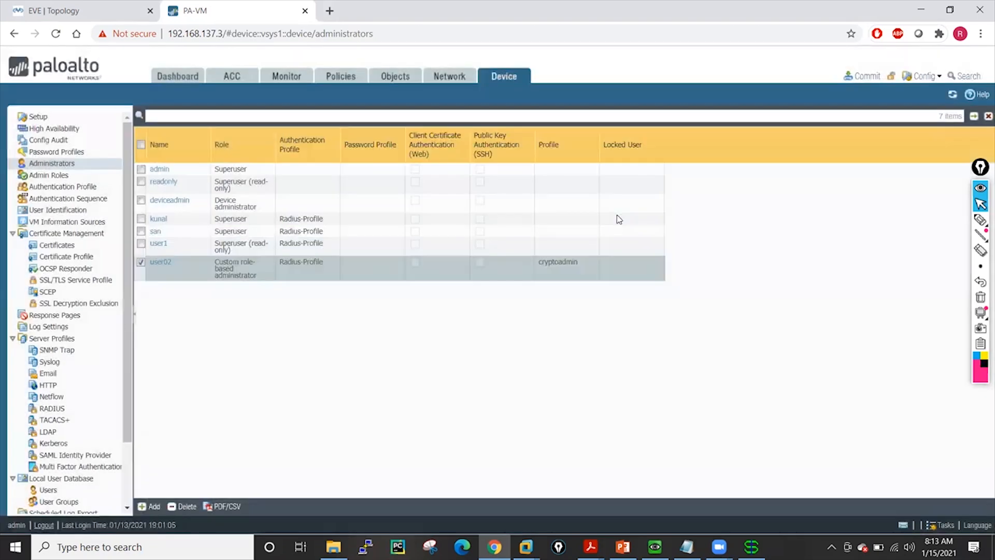
Commit the configuration changes to the firewall
click(864, 76)
click(613, 440)
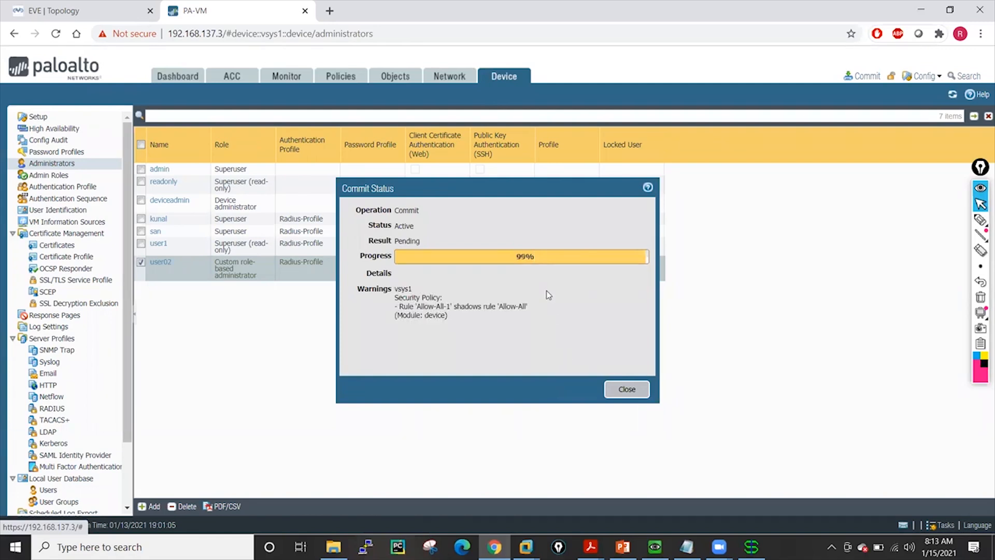
mouse_move(494, 547)
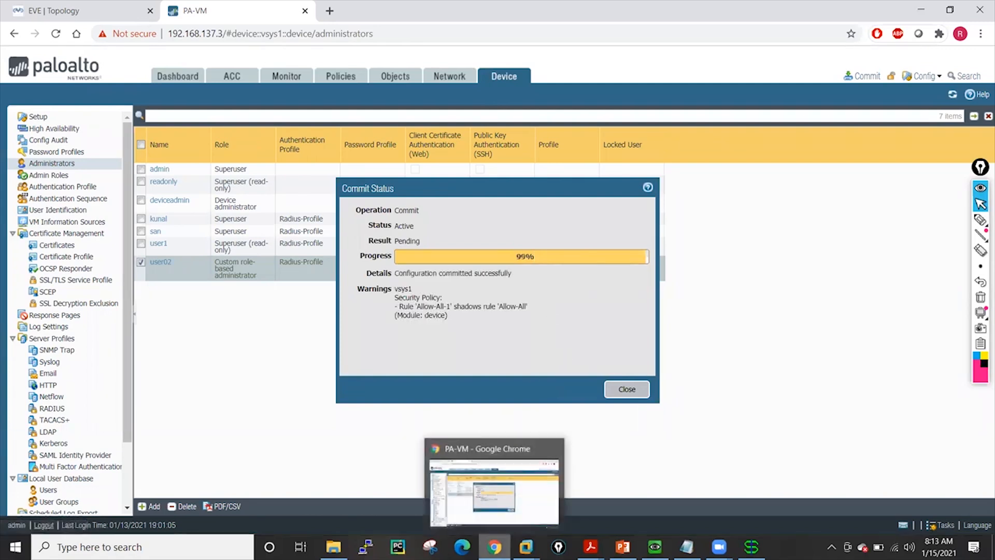
right_click(494, 547)
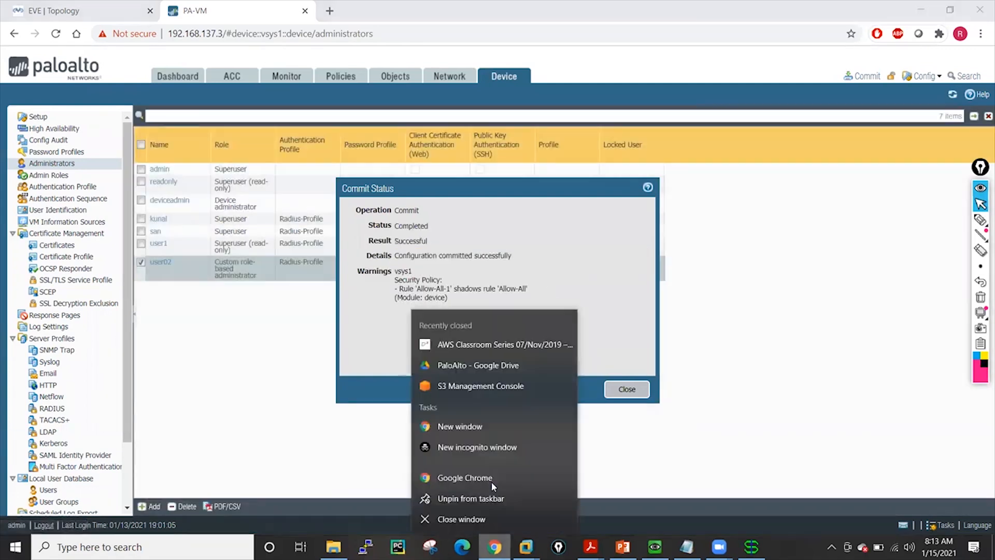
click(475, 448)
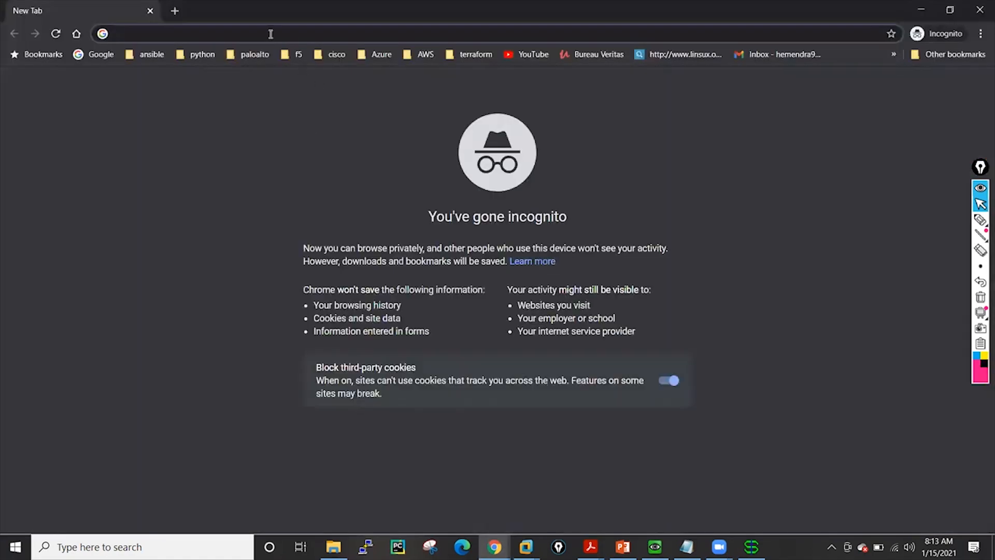
text(https://)
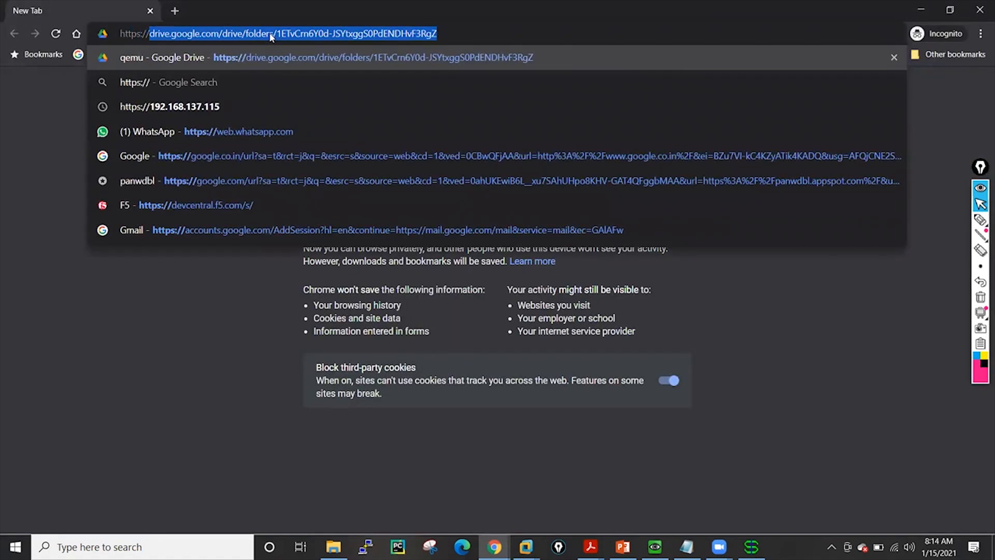
text(192.168.137.3)
key(Return)
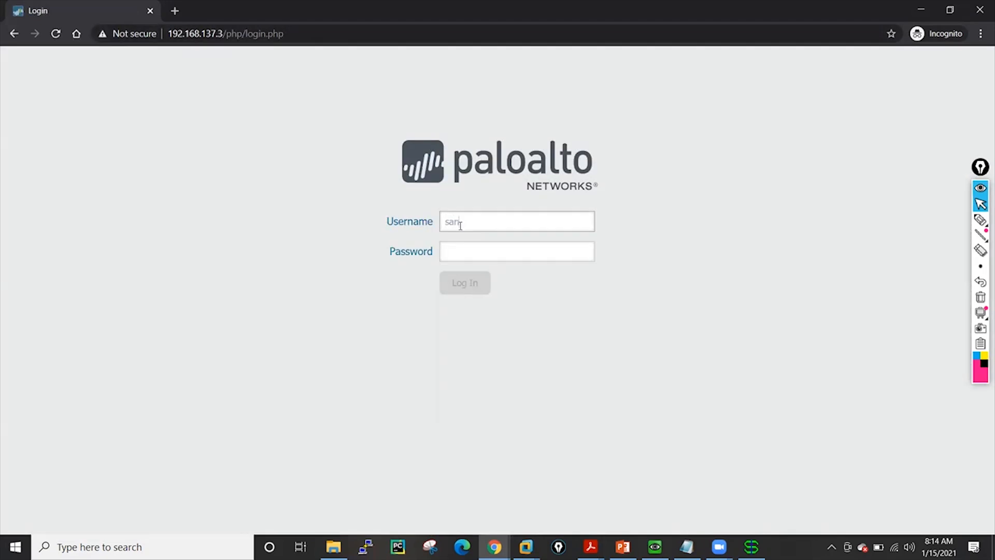
Enter the account password for san, check the user's entry in WinRadius, and log in to the firewall web interface
click(474, 248)
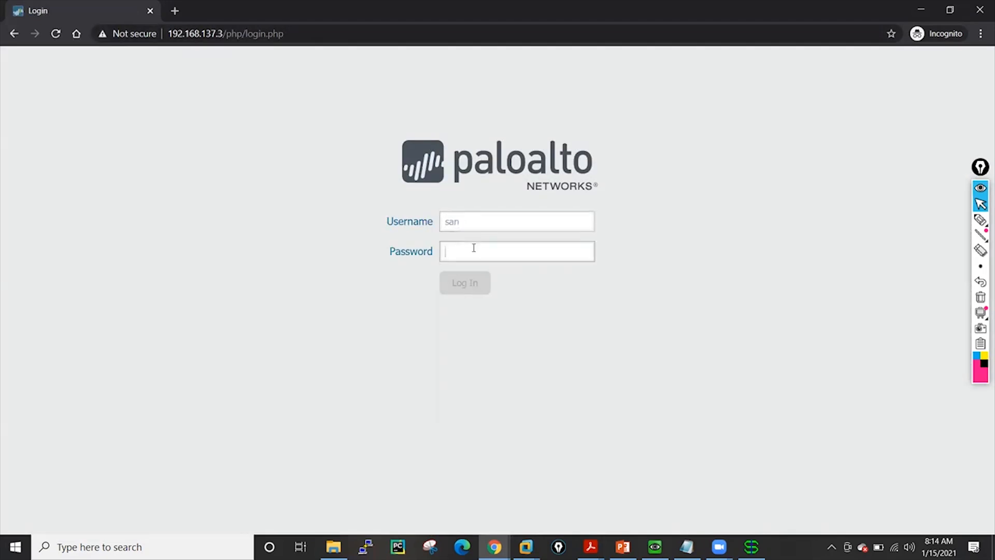
text(•)
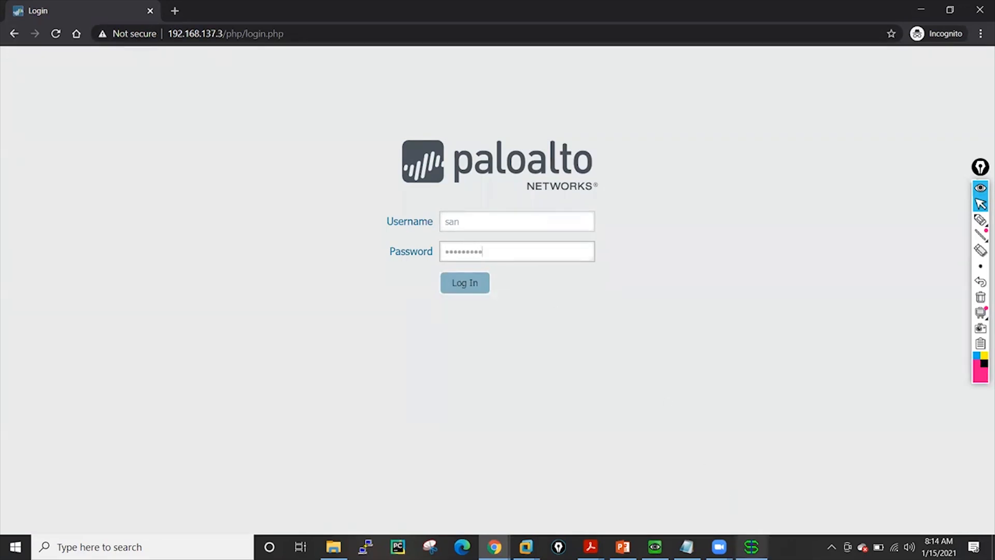
click(752, 547)
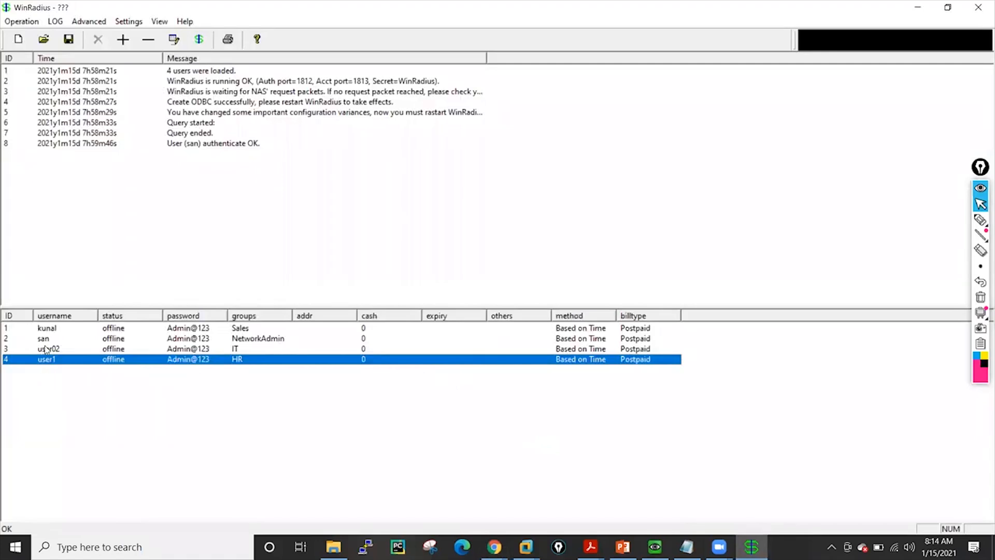
click(175, 340)
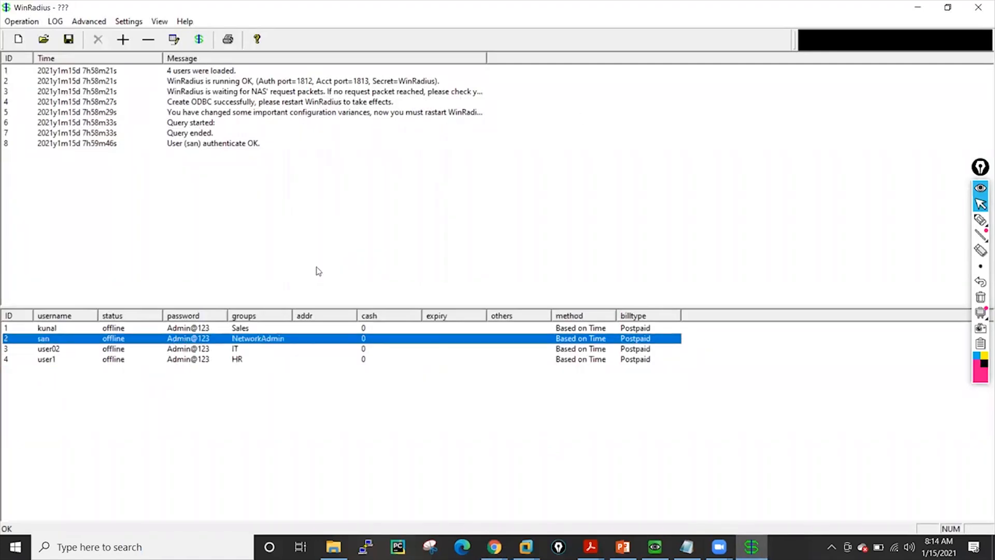
click(915, 9)
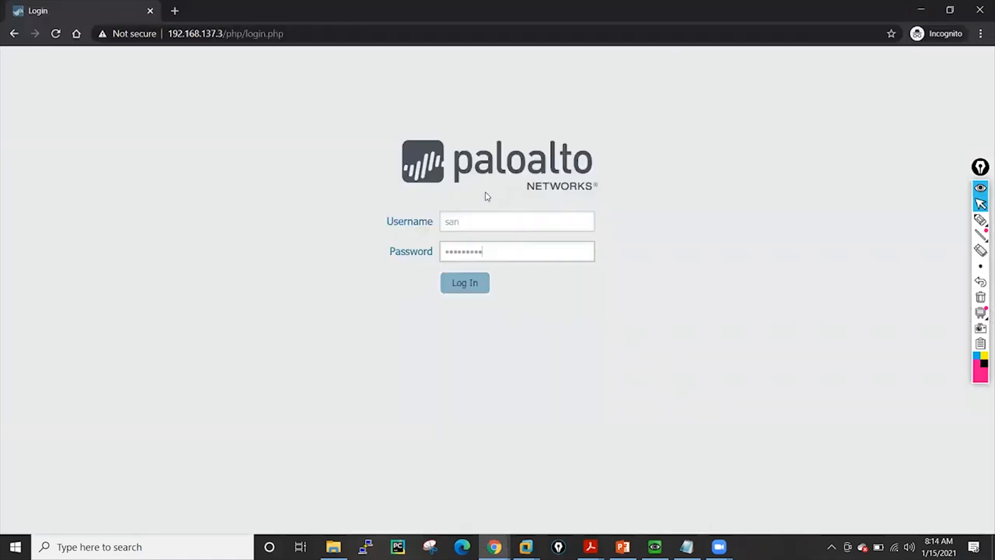
click(462, 289)
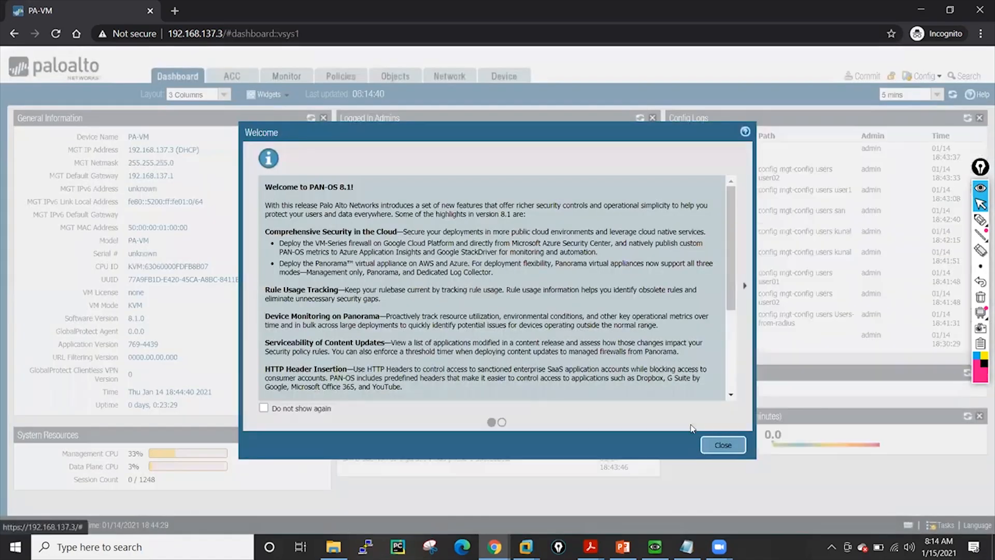
Close the welcome dialog and examine the System logs for san's RADIUS authentication entries
click(723, 444)
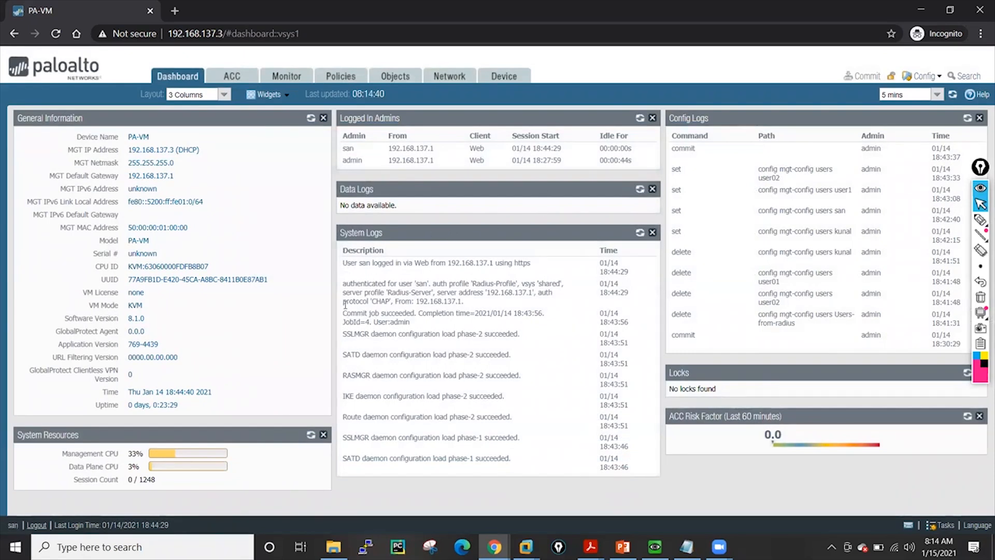
drag(366, 282, 569, 308)
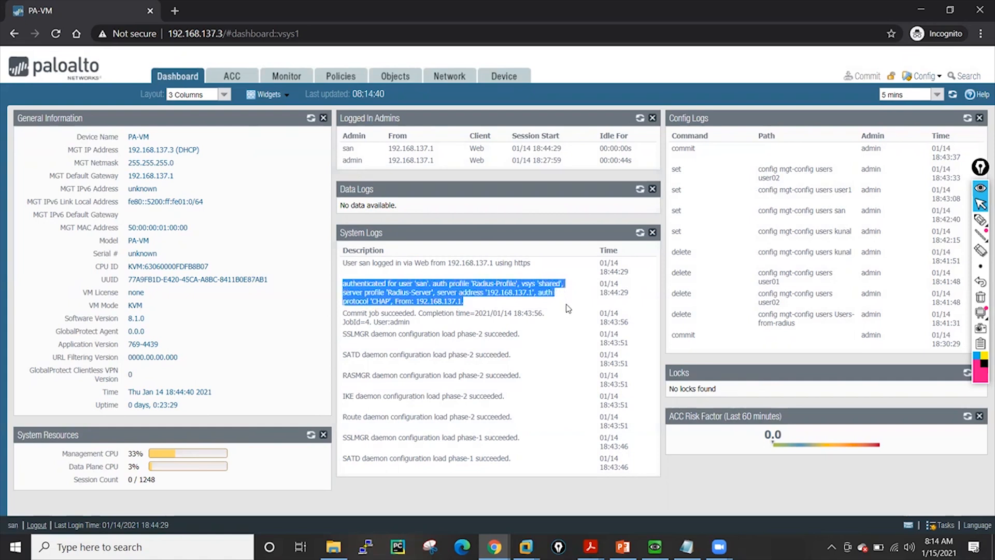
click(294, 77)
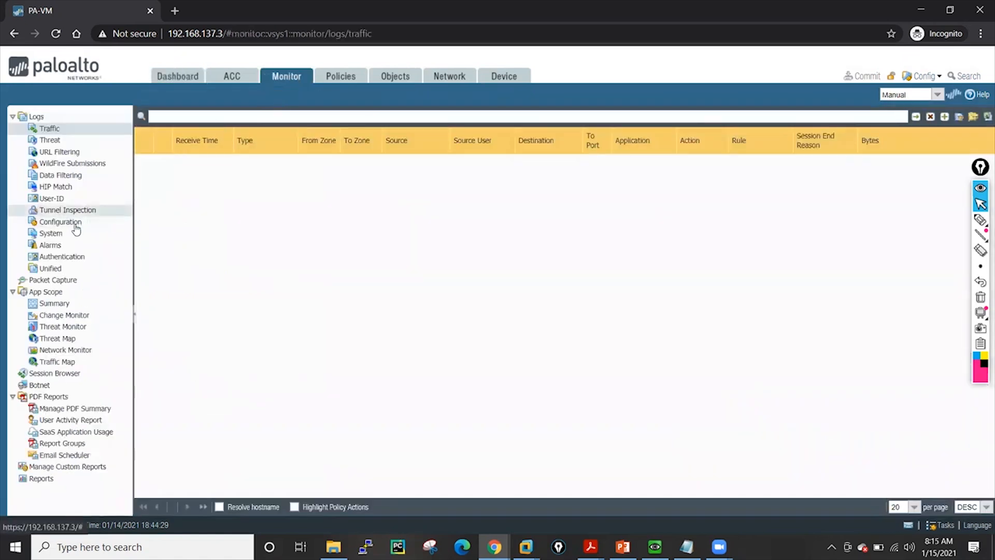
click(50, 234)
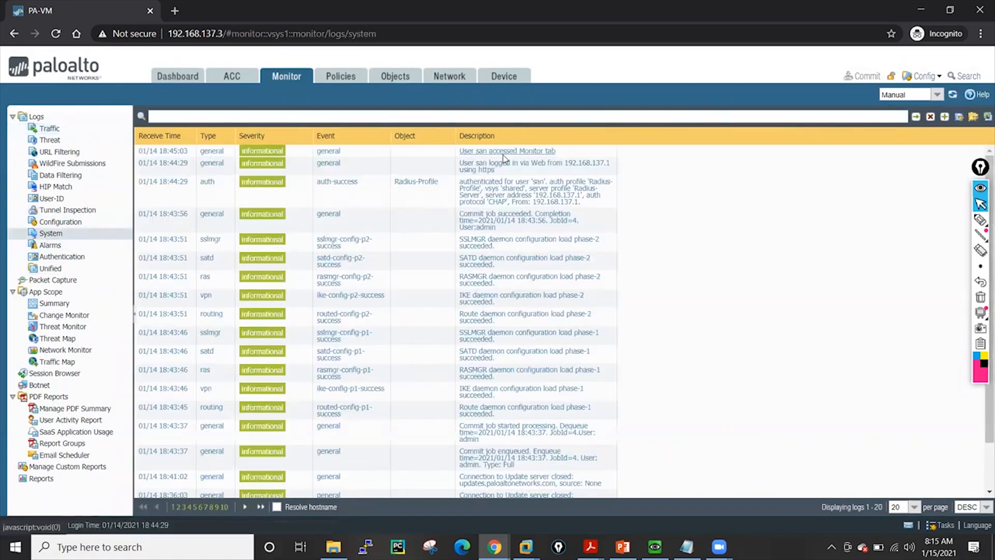
click(473, 166)
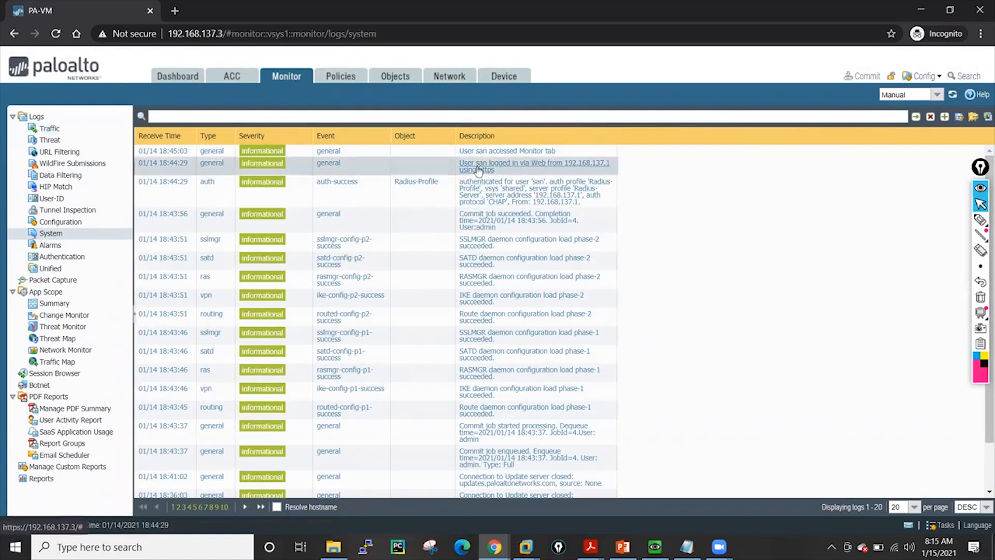
click(174, 167)
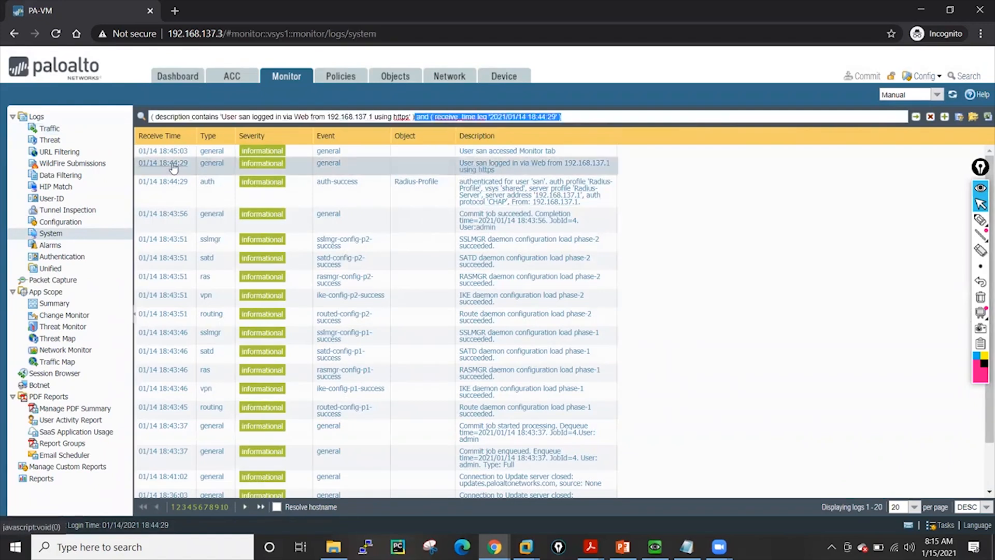
click(930, 116)
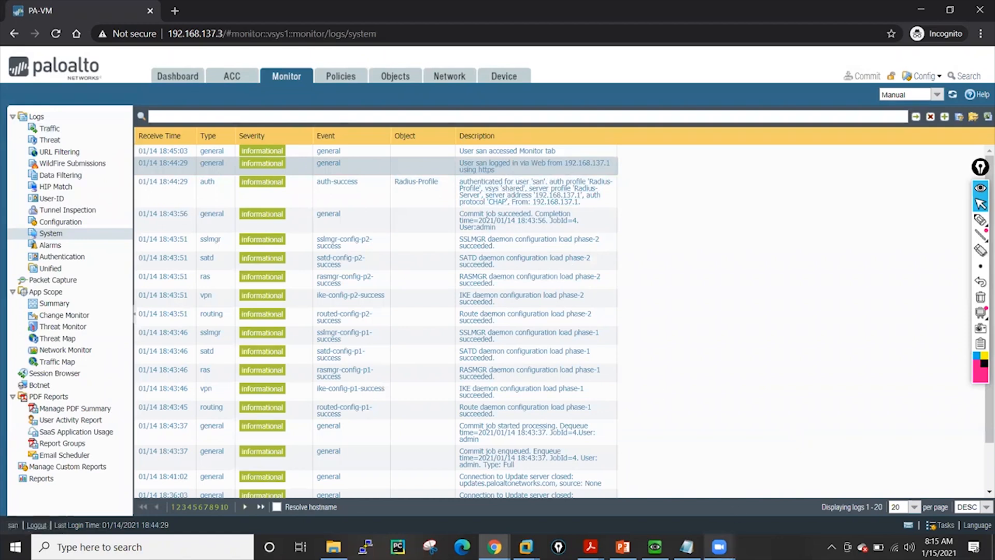
Switch to WinRadius and examine its authentication log messages for the login
mouse_move(718, 547)
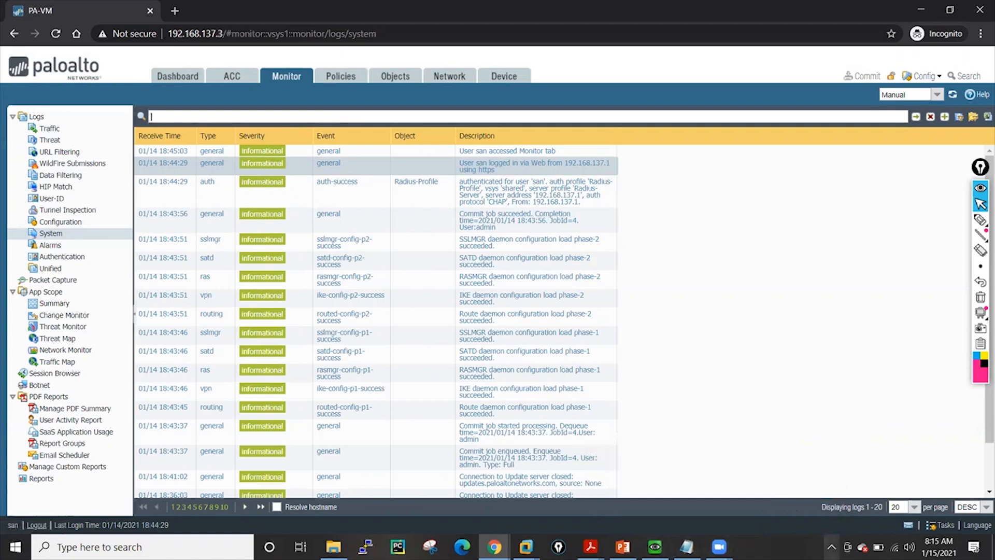
click(832, 546)
click(832, 523)
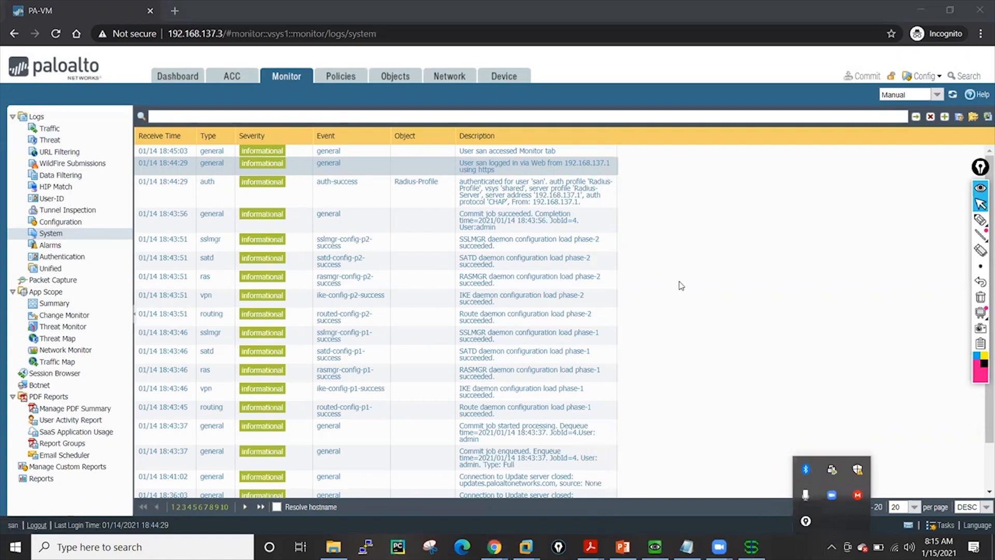
click(752, 545)
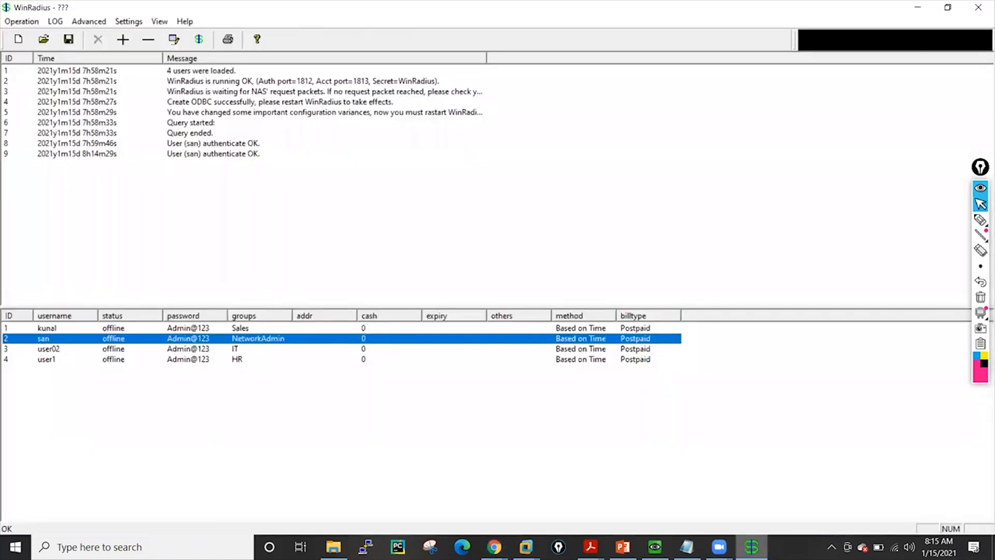
click(335, 173)
click(204, 145)
click(207, 156)
click(202, 146)
click(207, 155)
click(207, 145)
click(211, 156)
click(211, 134)
click(213, 145)
click(212, 153)
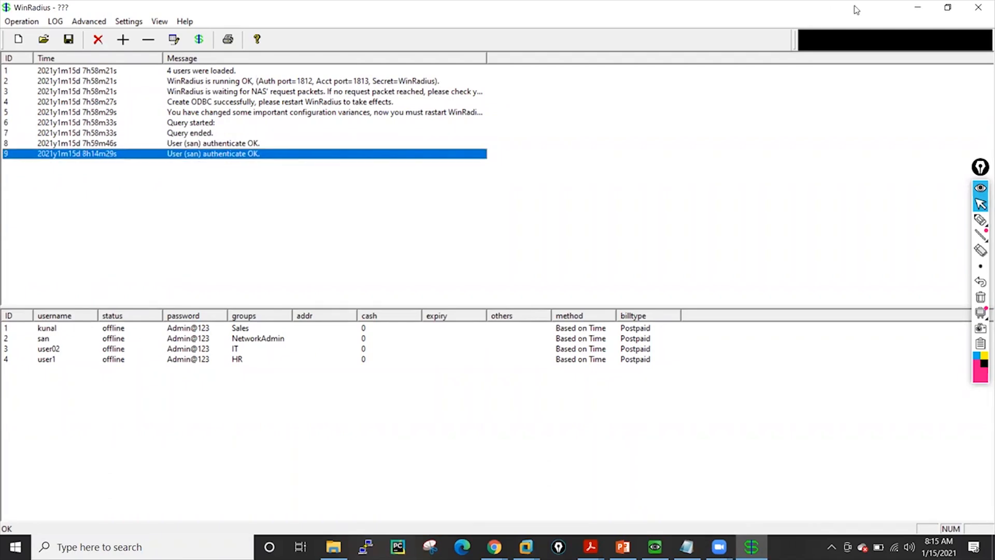
click(914, 8)
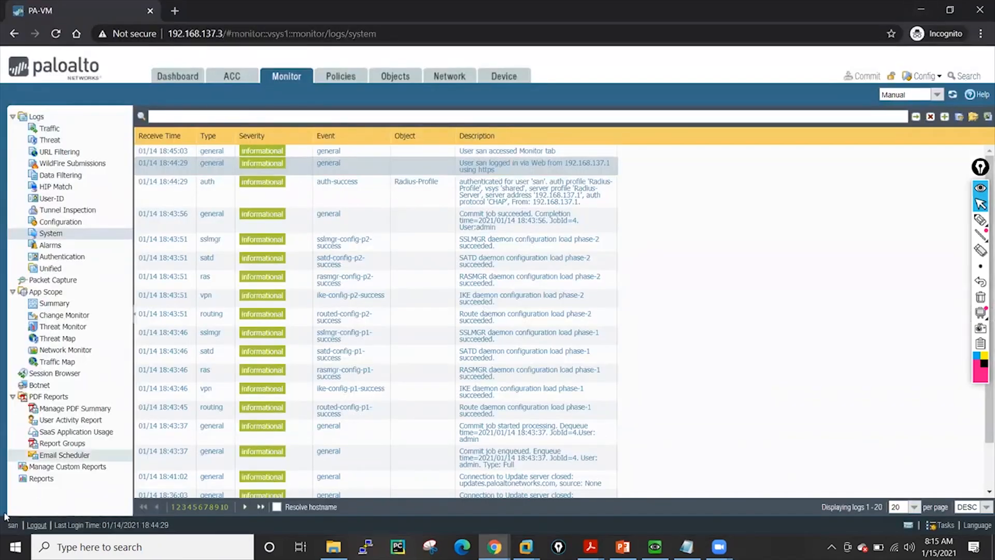
Log out of the san session and dismiss the Commit Status dialog in the admin browser window
click(36, 525)
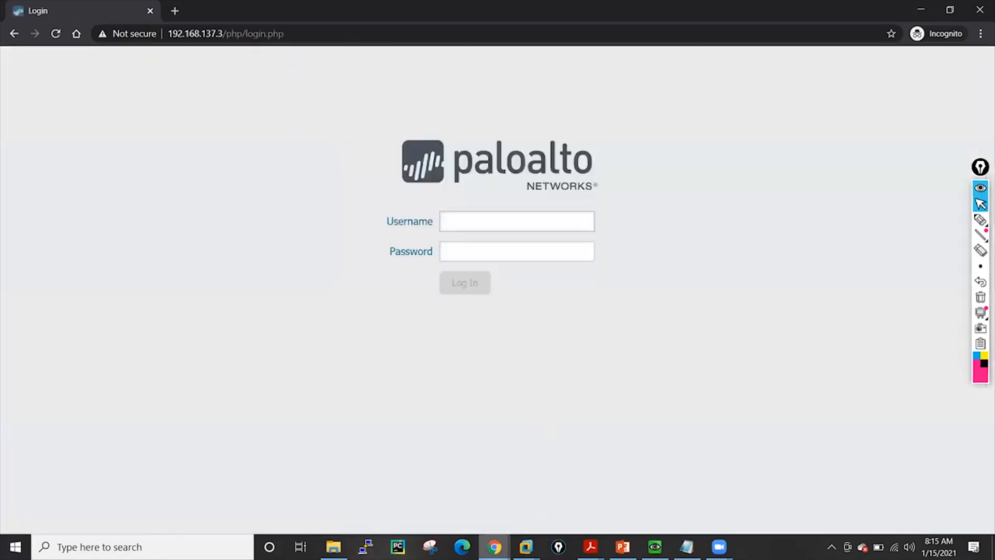
mouse_move(494, 547)
click(434, 525)
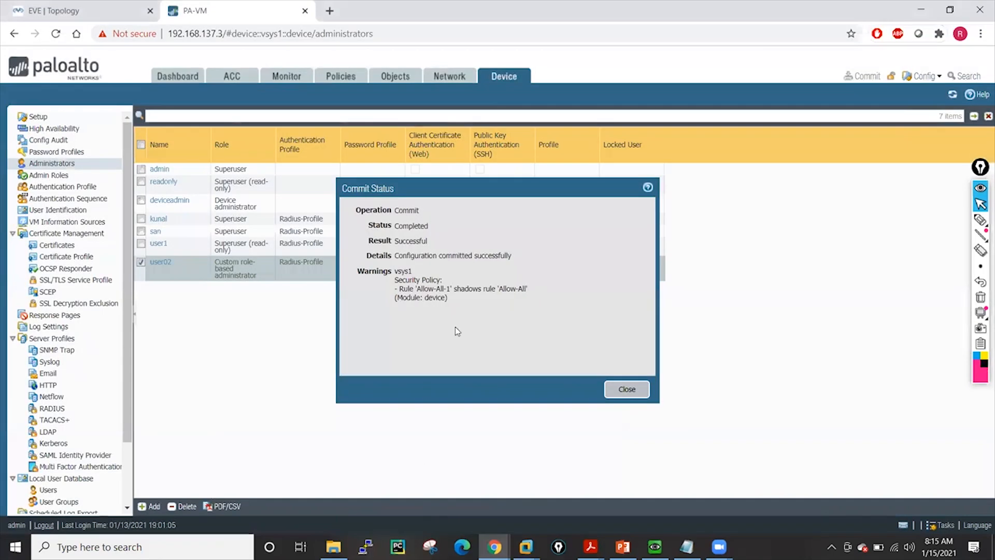
click(627, 390)
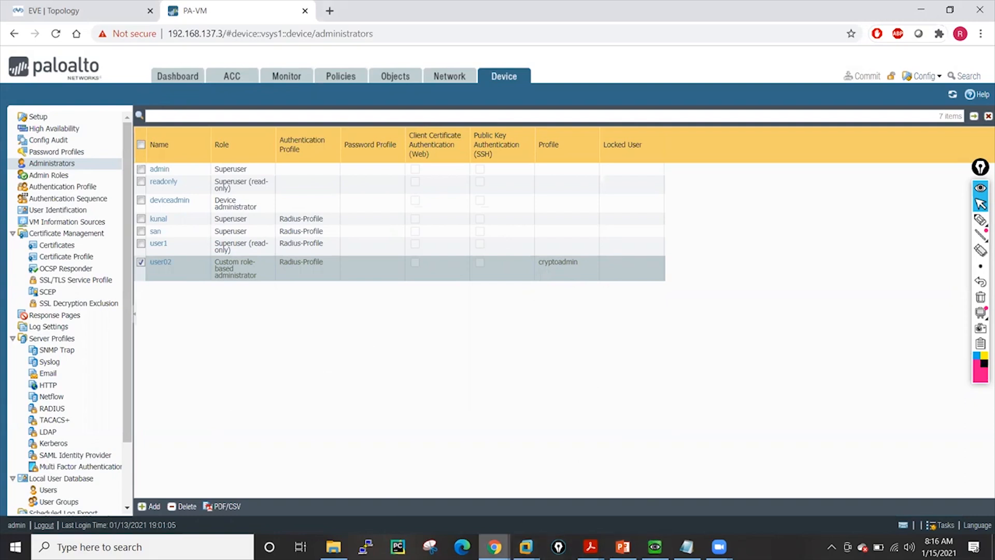
mouse_move(493, 547)
click(548, 512)
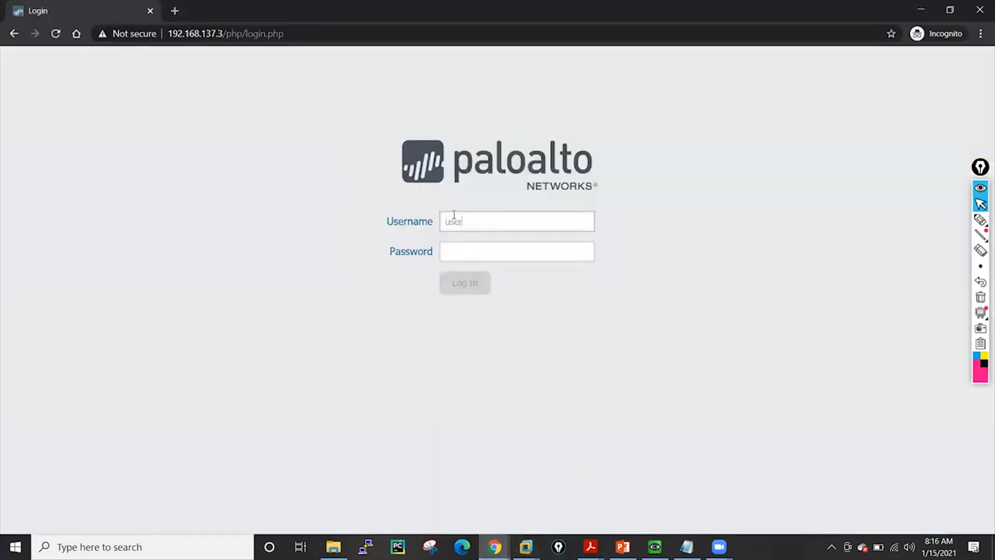
Enter user02's account password and log in to the firewall
click(445, 253)
text(**)
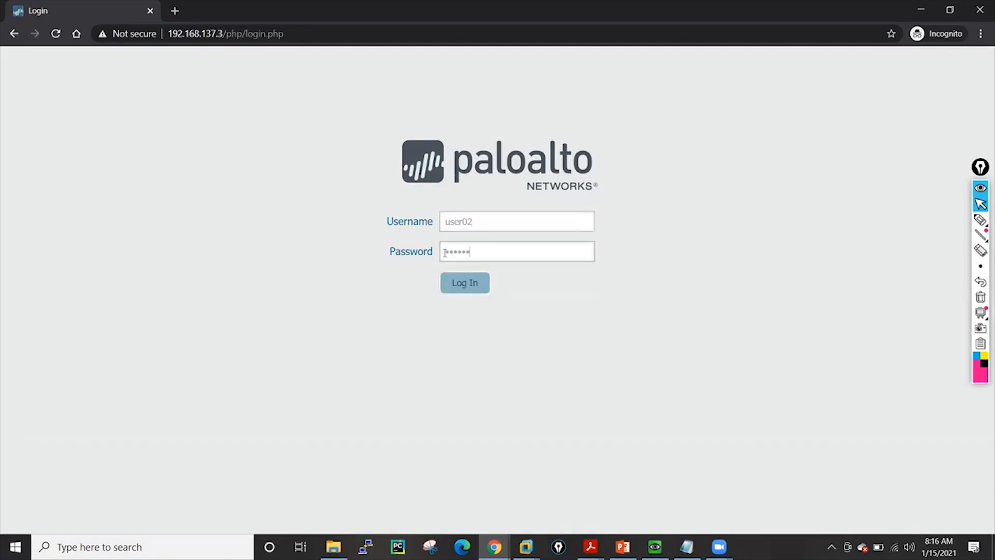
click(476, 283)
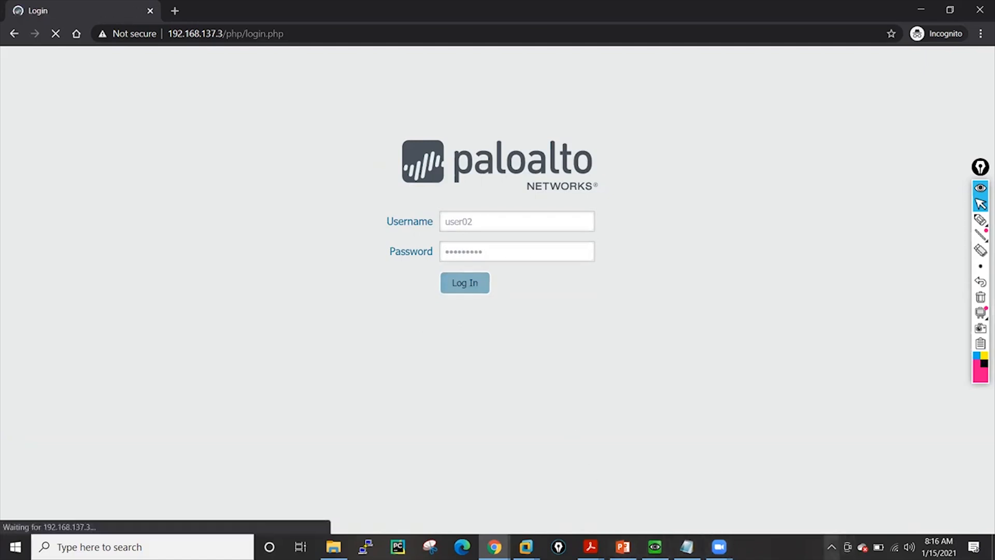
Examine the WinRadius log for user02's authentication message
click(832, 547)
click(832, 521)
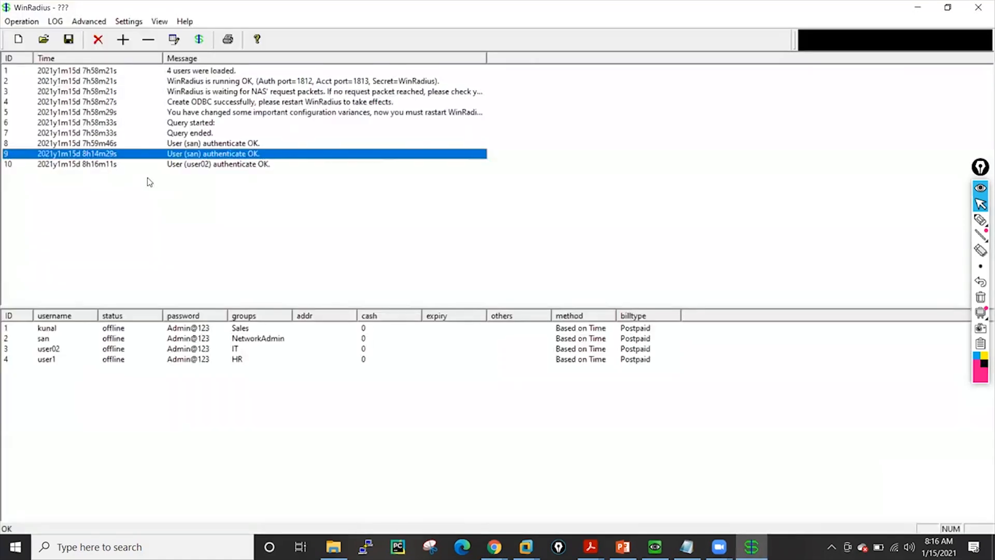
click(216, 165)
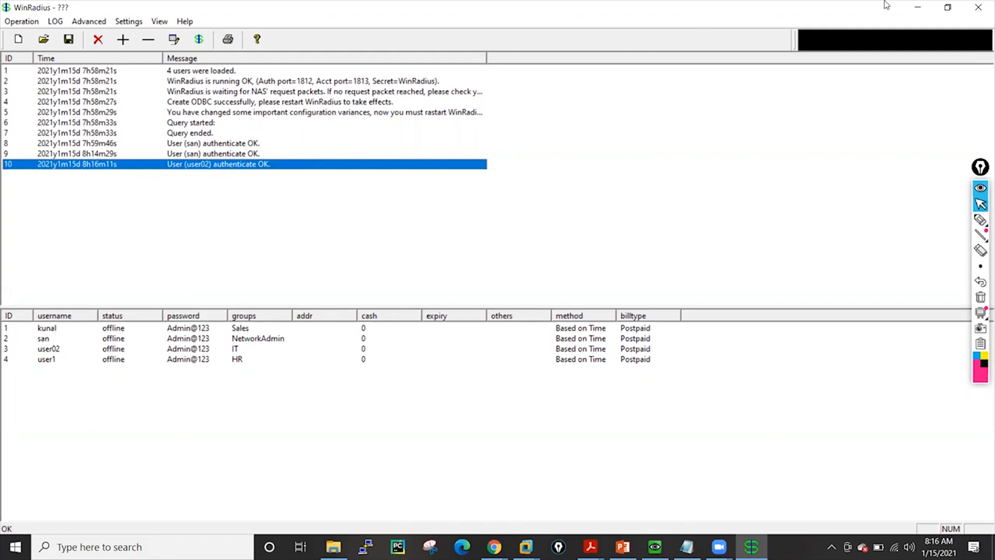
click(917, 10)
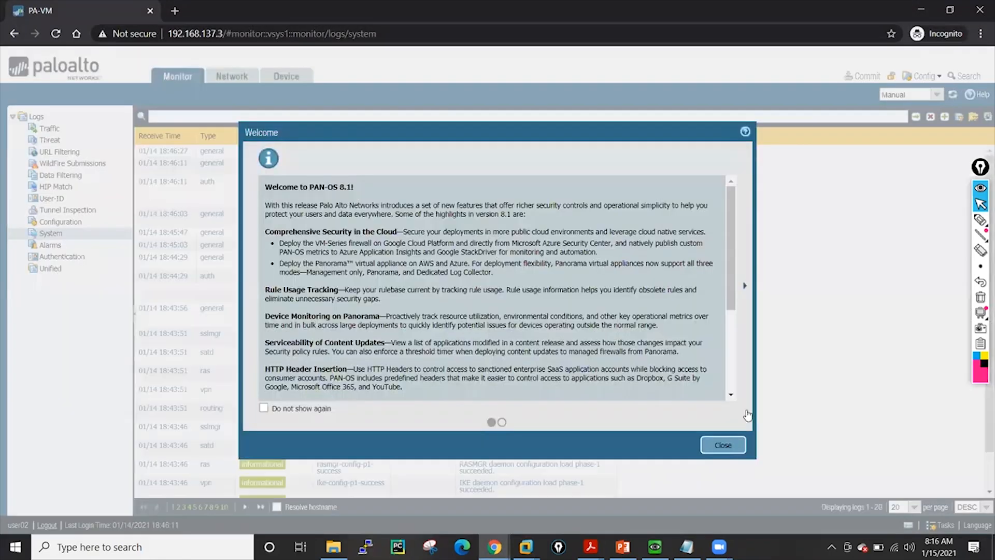
Close the welcome dialog and browse the Monitor, Network and Device pages available to user02
click(724, 446)
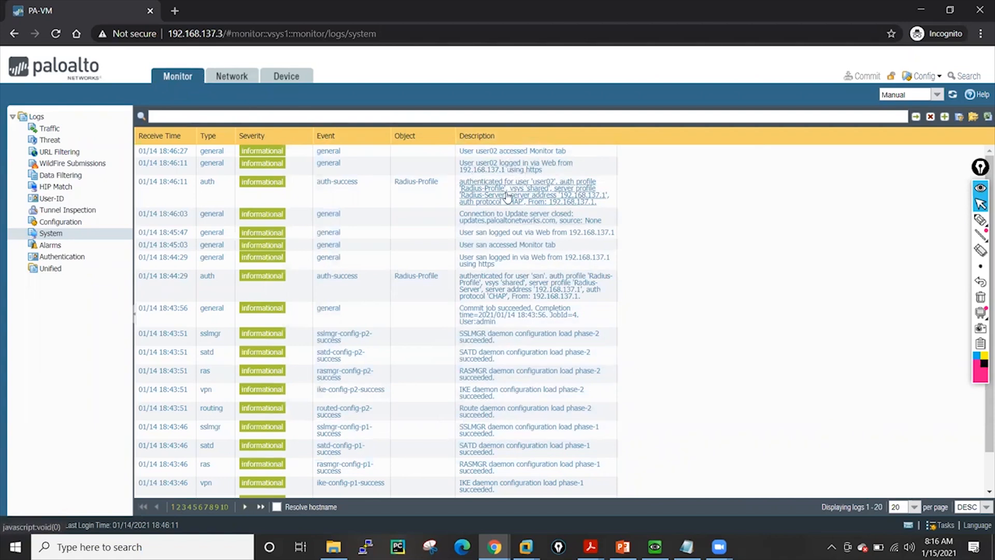
click(235, 78)
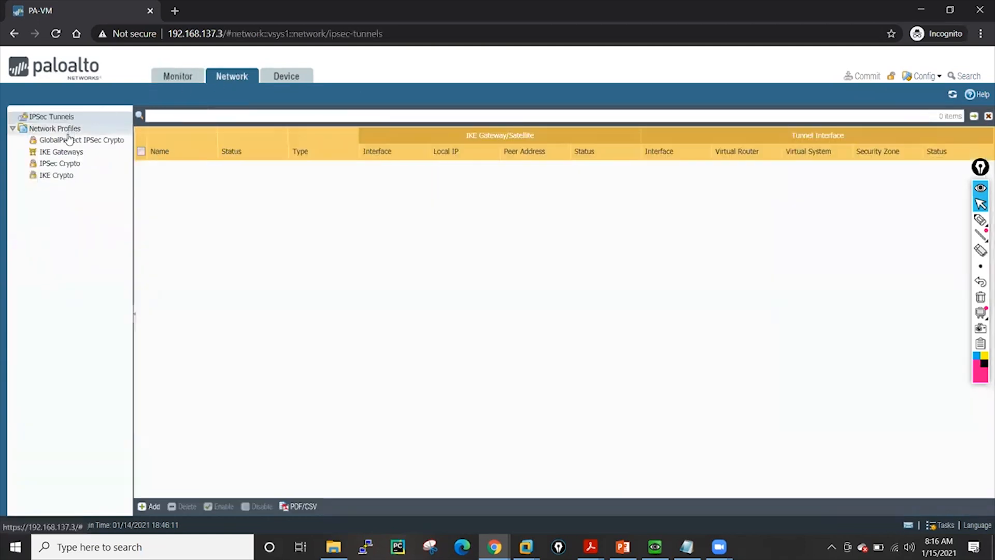
click(67, 139)
click(67, 151)
click(70, 162)
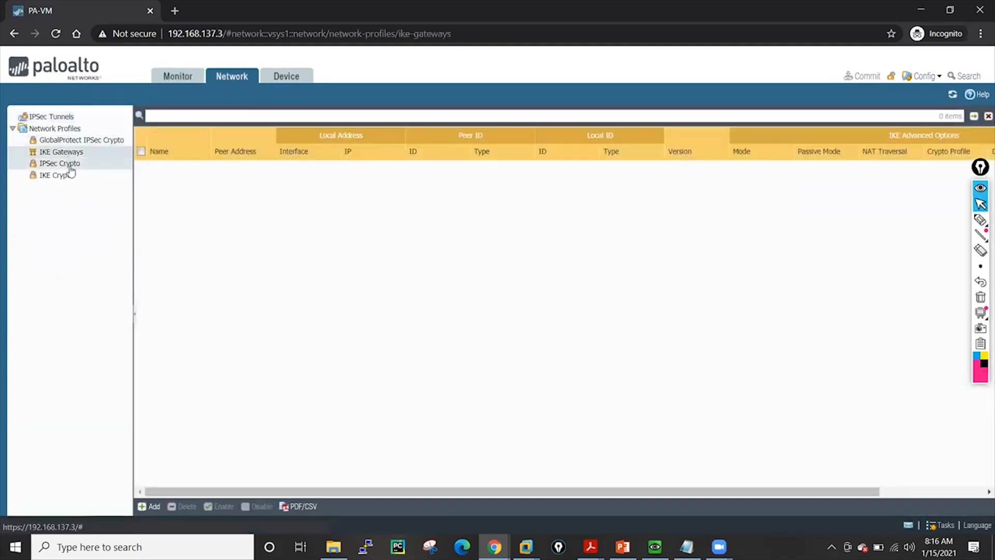
click(68, 174)
click(55, 117)
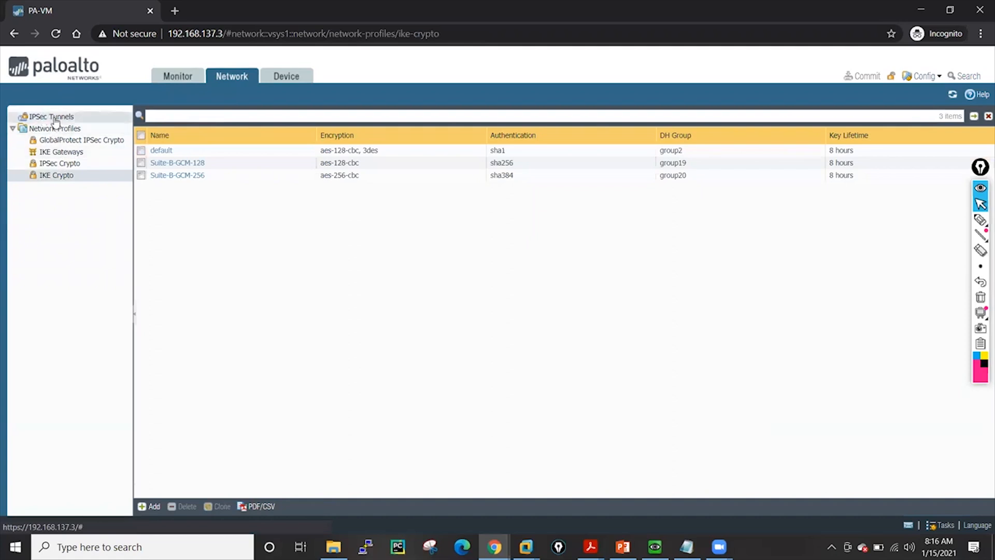
click(286, 76)
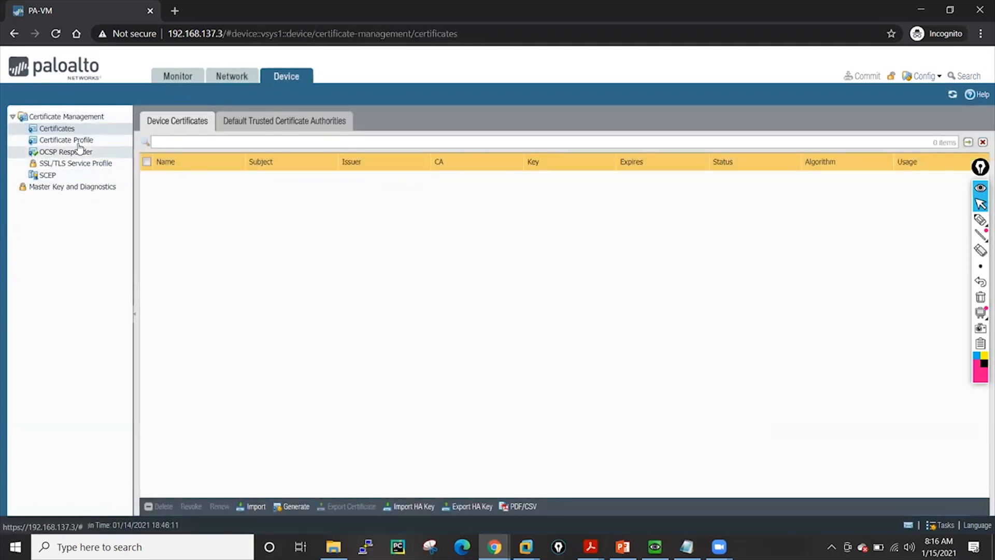
click(182, 74)
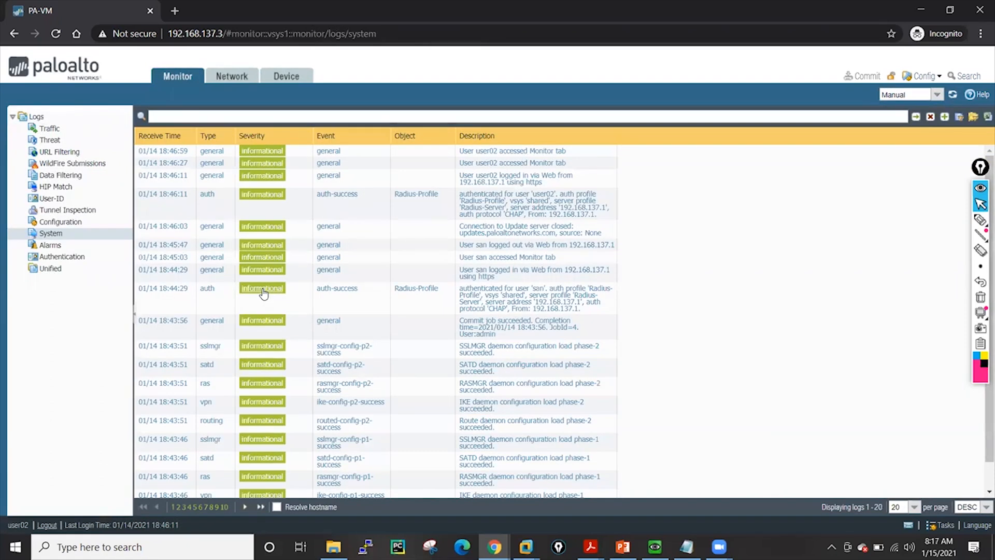
Browse the Configuration, Tunnel Inspection and System logs as user02, then close the incognito window
click(58, 222)
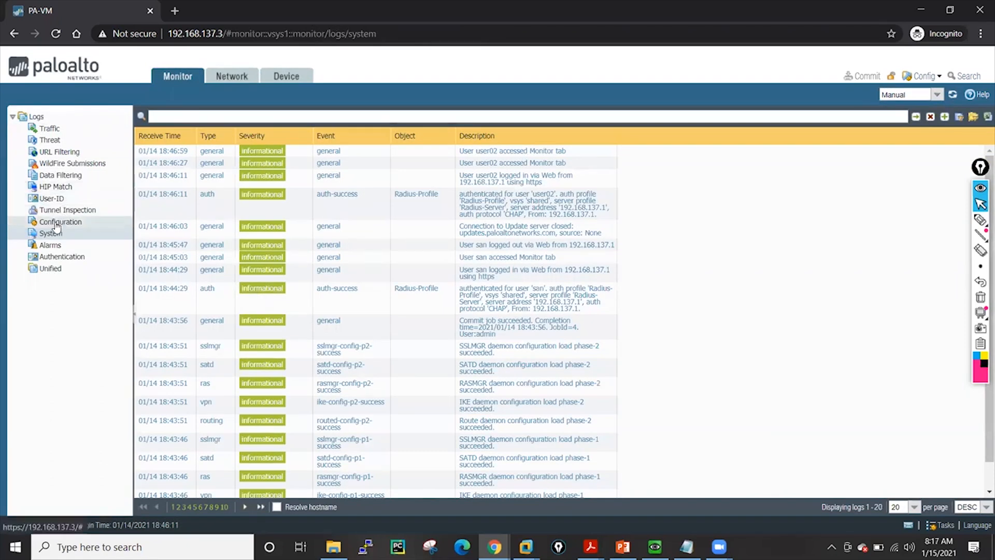
click(33, 211)
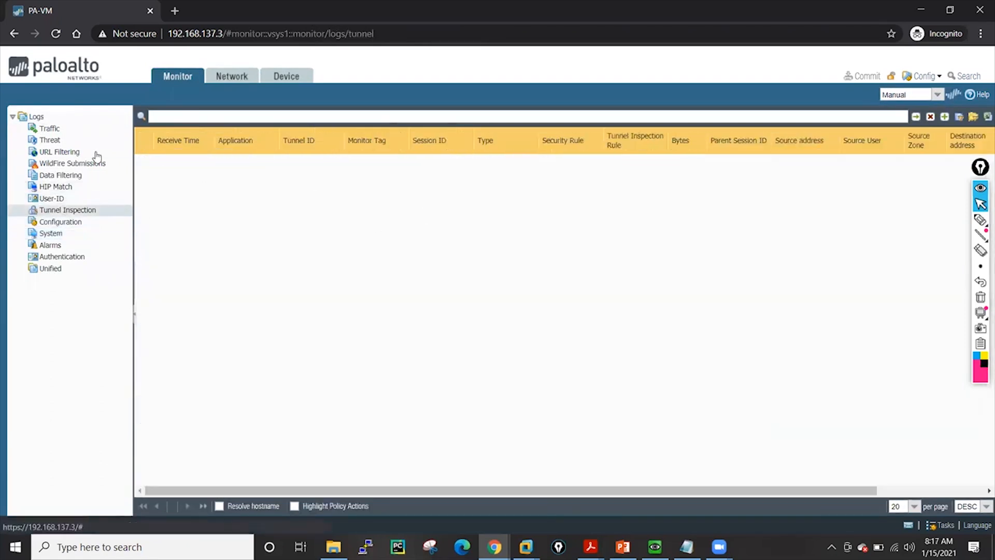
click(63, 234)
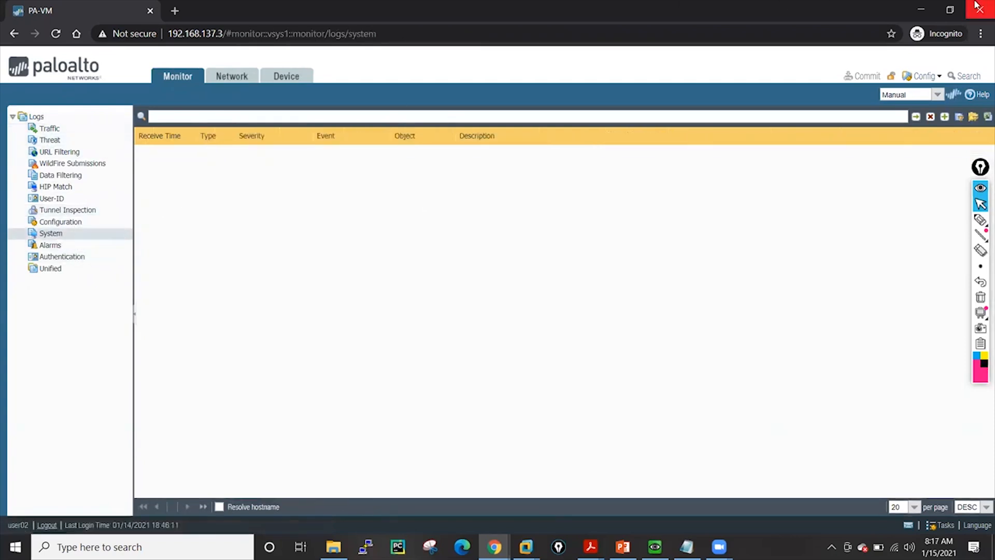
click(915, 12)
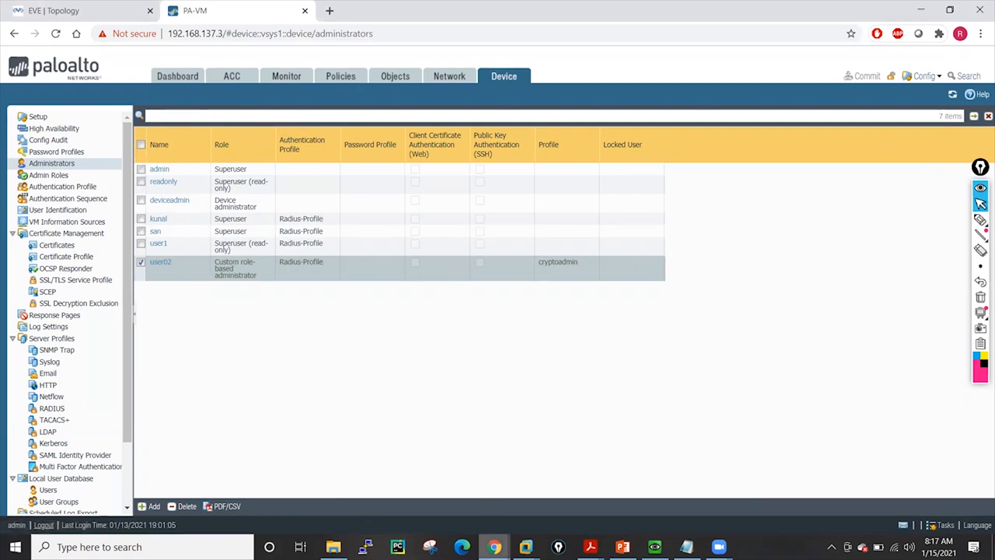
mouse_move(494, 547)
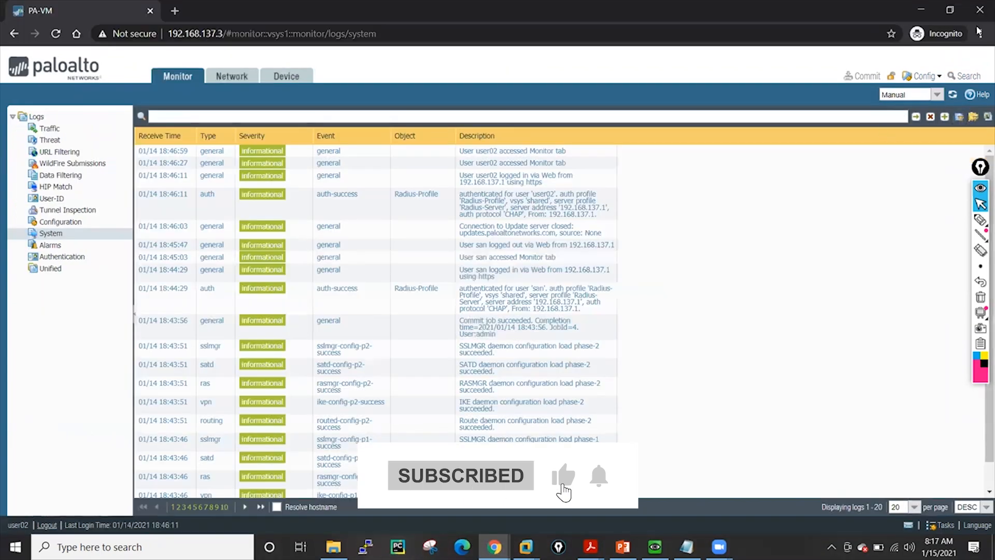
click(980, 11)
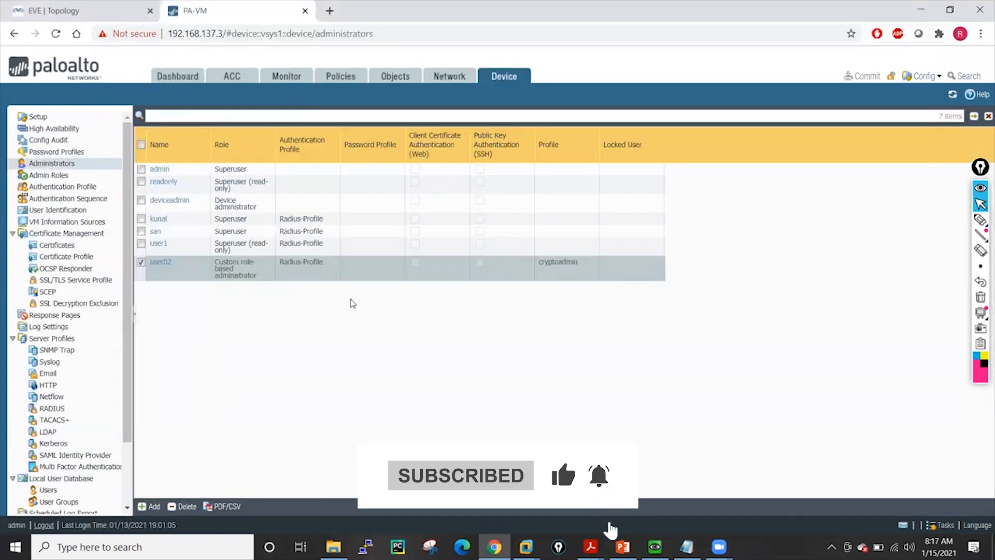